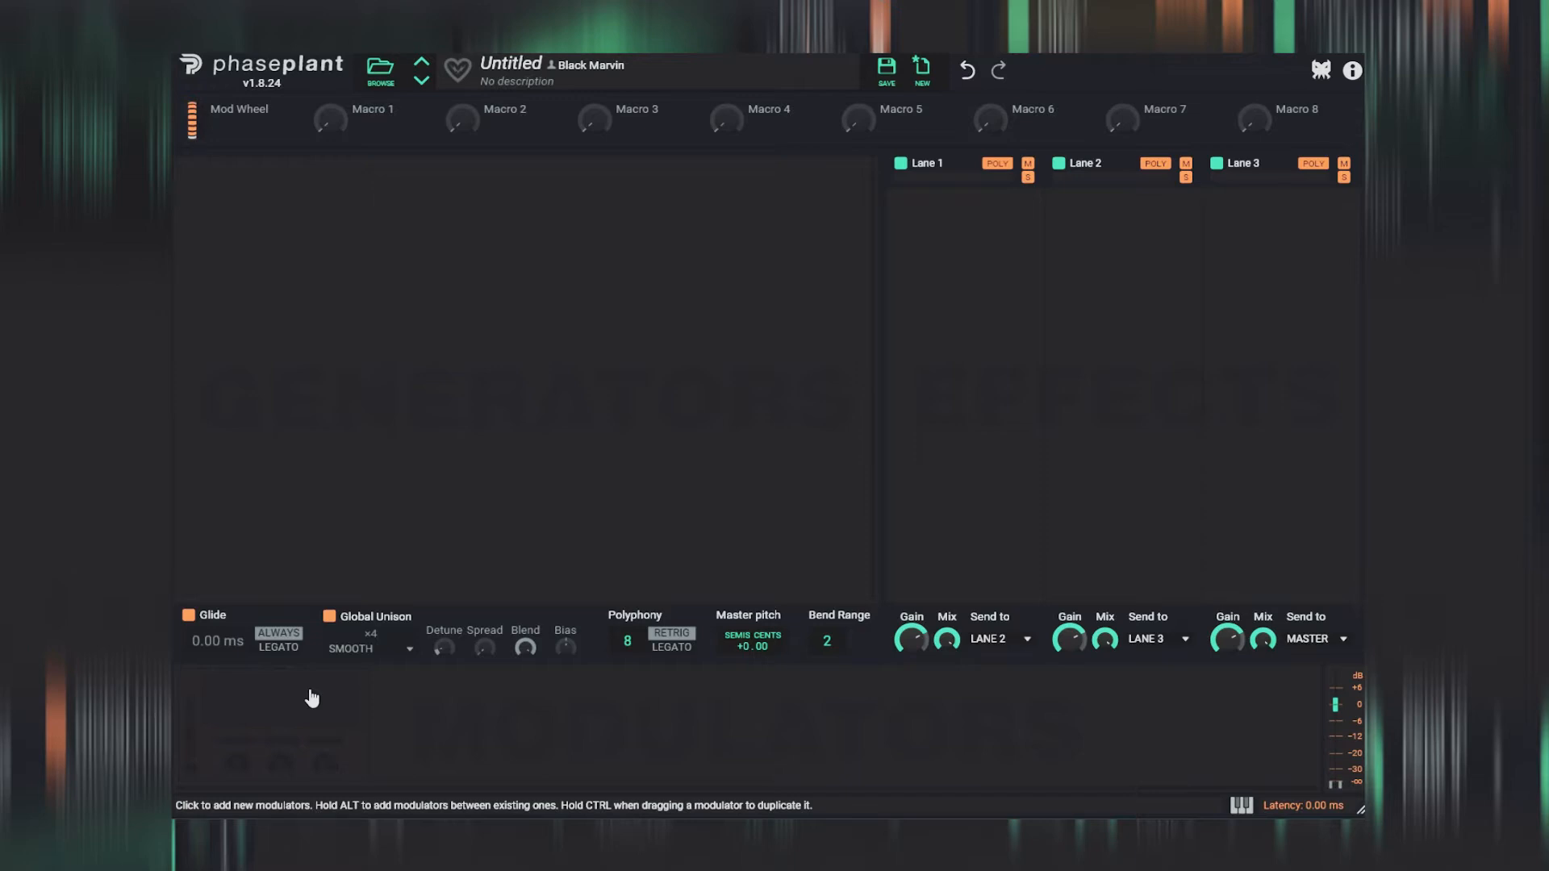
- Add an LFO modulator and set its output to the unipolar range from 0 to 1
click(312, 698)
click(337, 765)
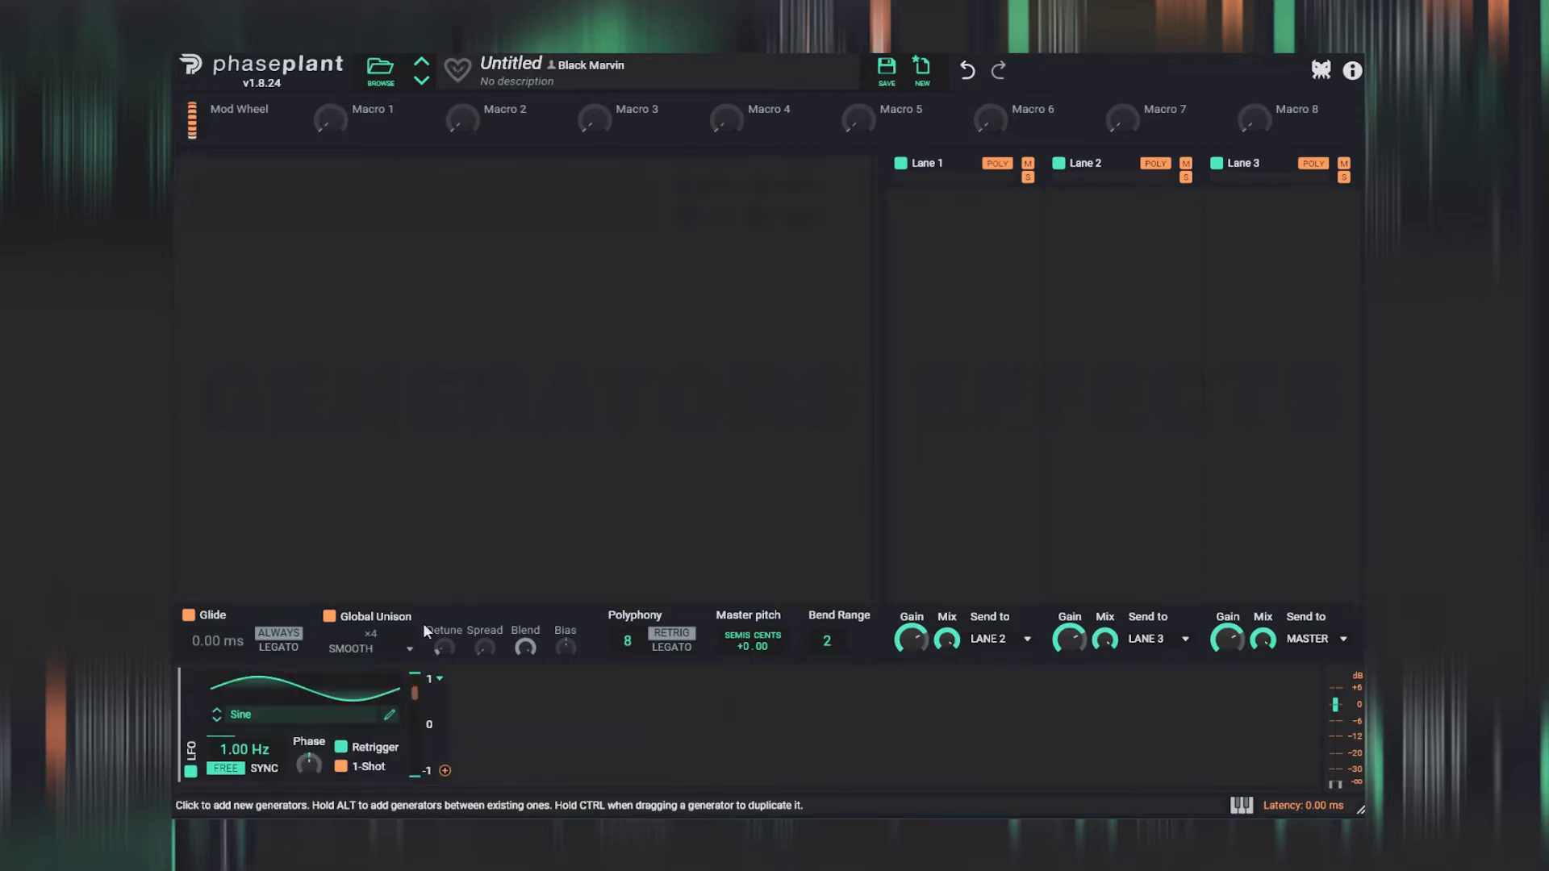
click(439, 692)
click(457, 690)
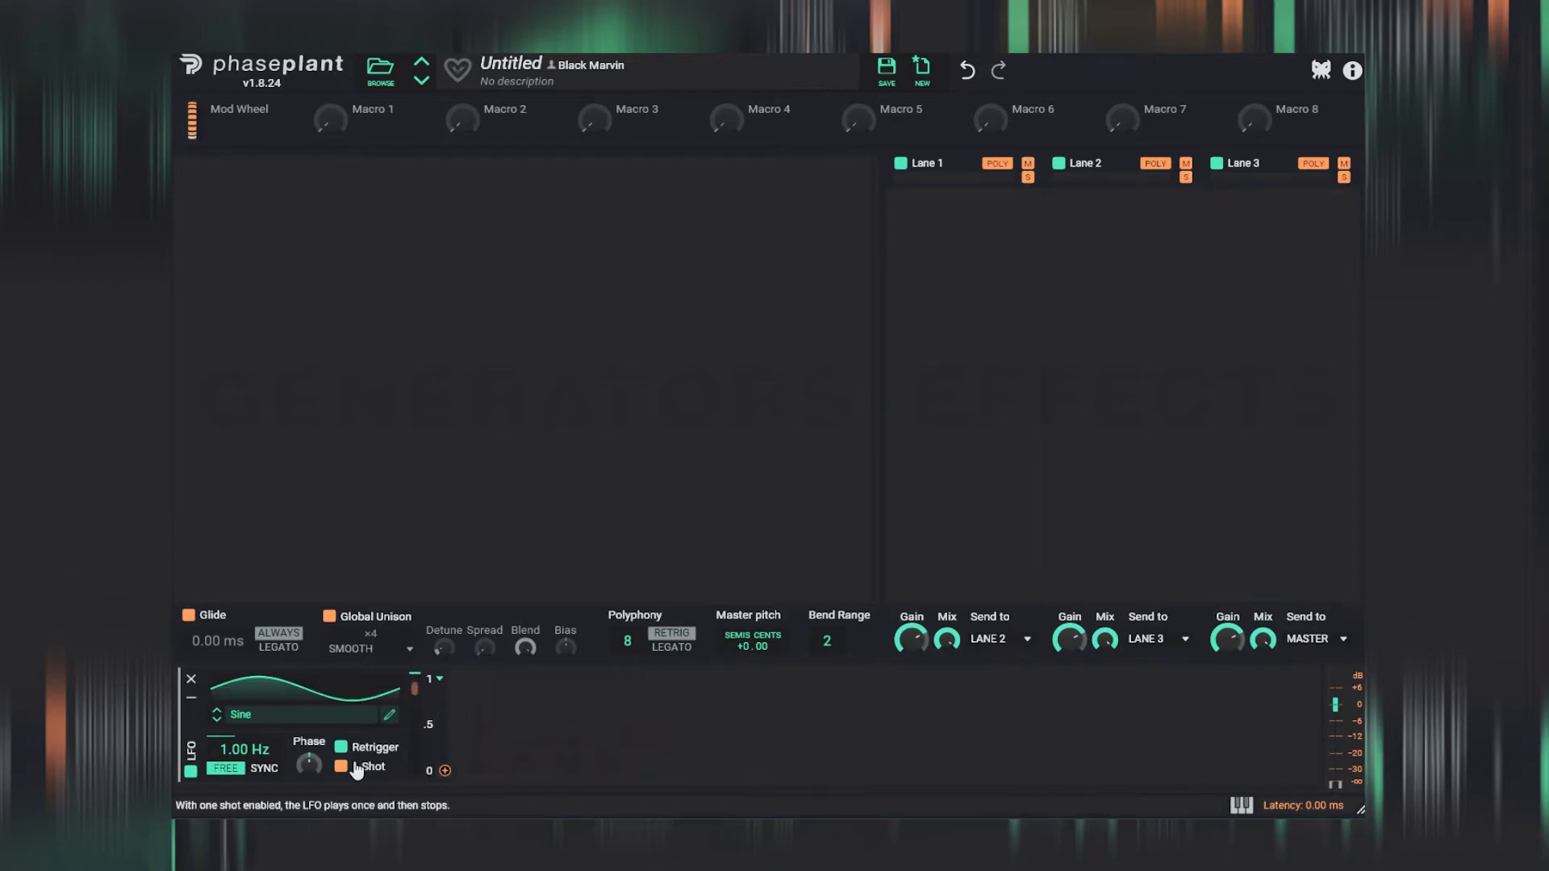
- Load the Ramp Up shape into the LFO and tempo-sync its rate at 16/16
click(327, 715)
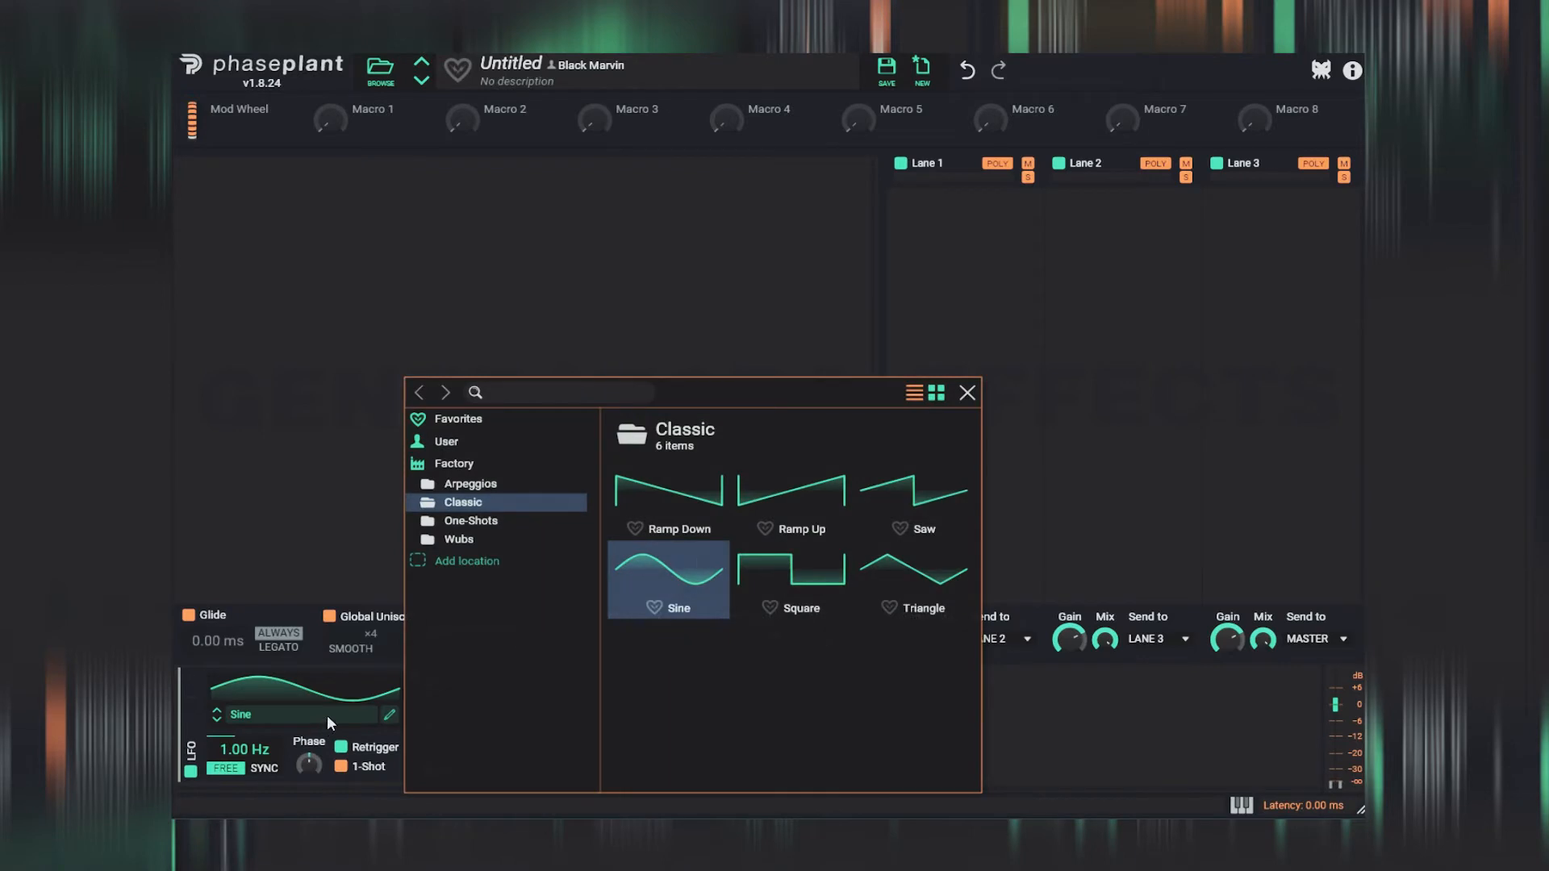
click(799, 496)
click(967, 393)
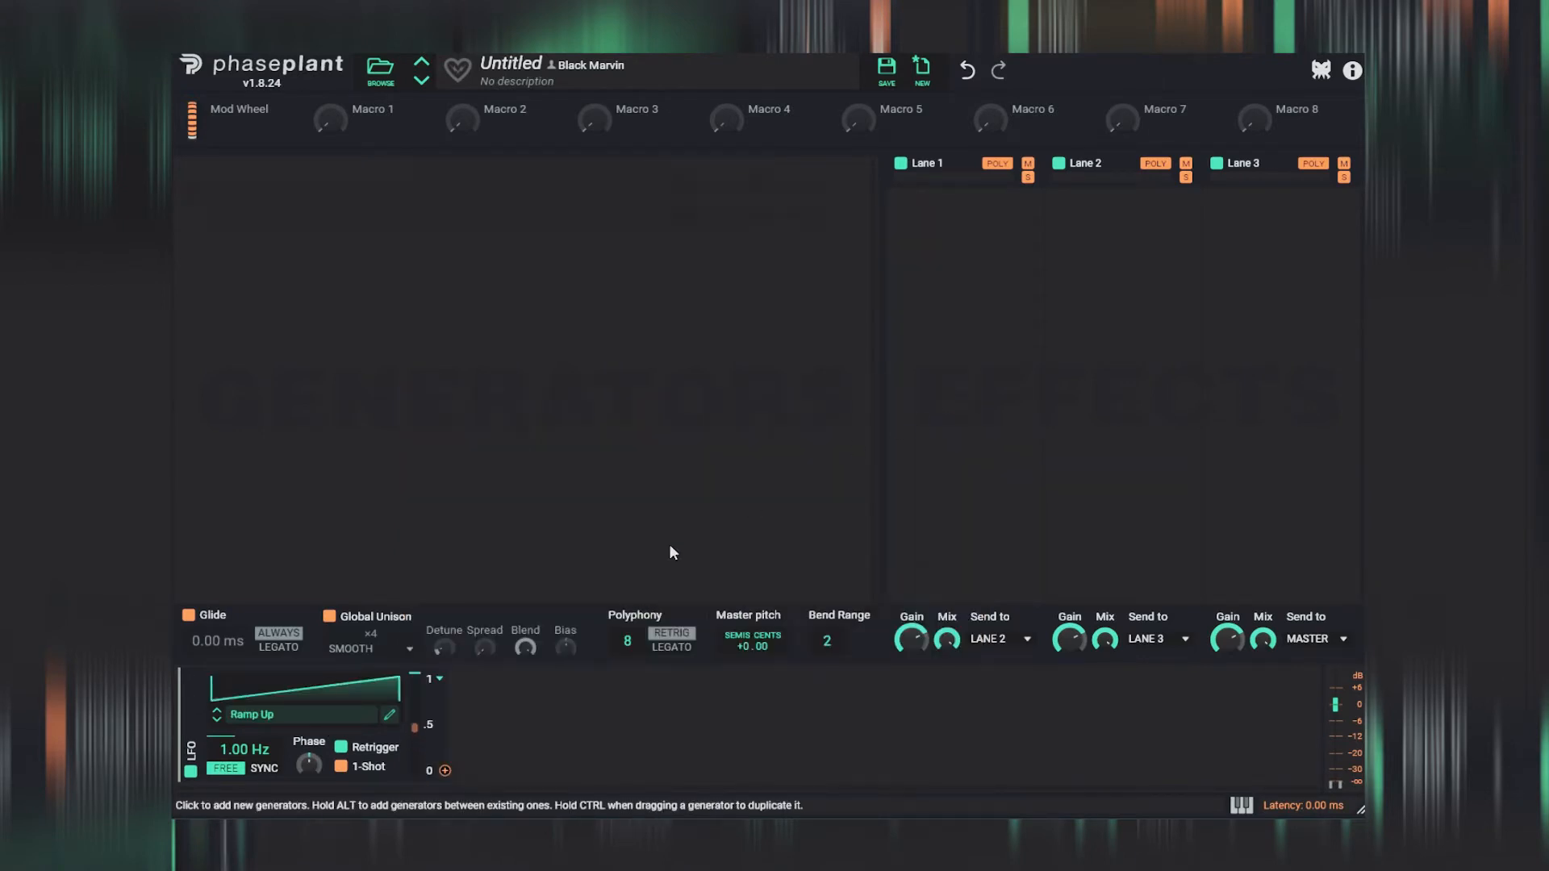
click(266, 768)
drag(232, 750, 232, 671)
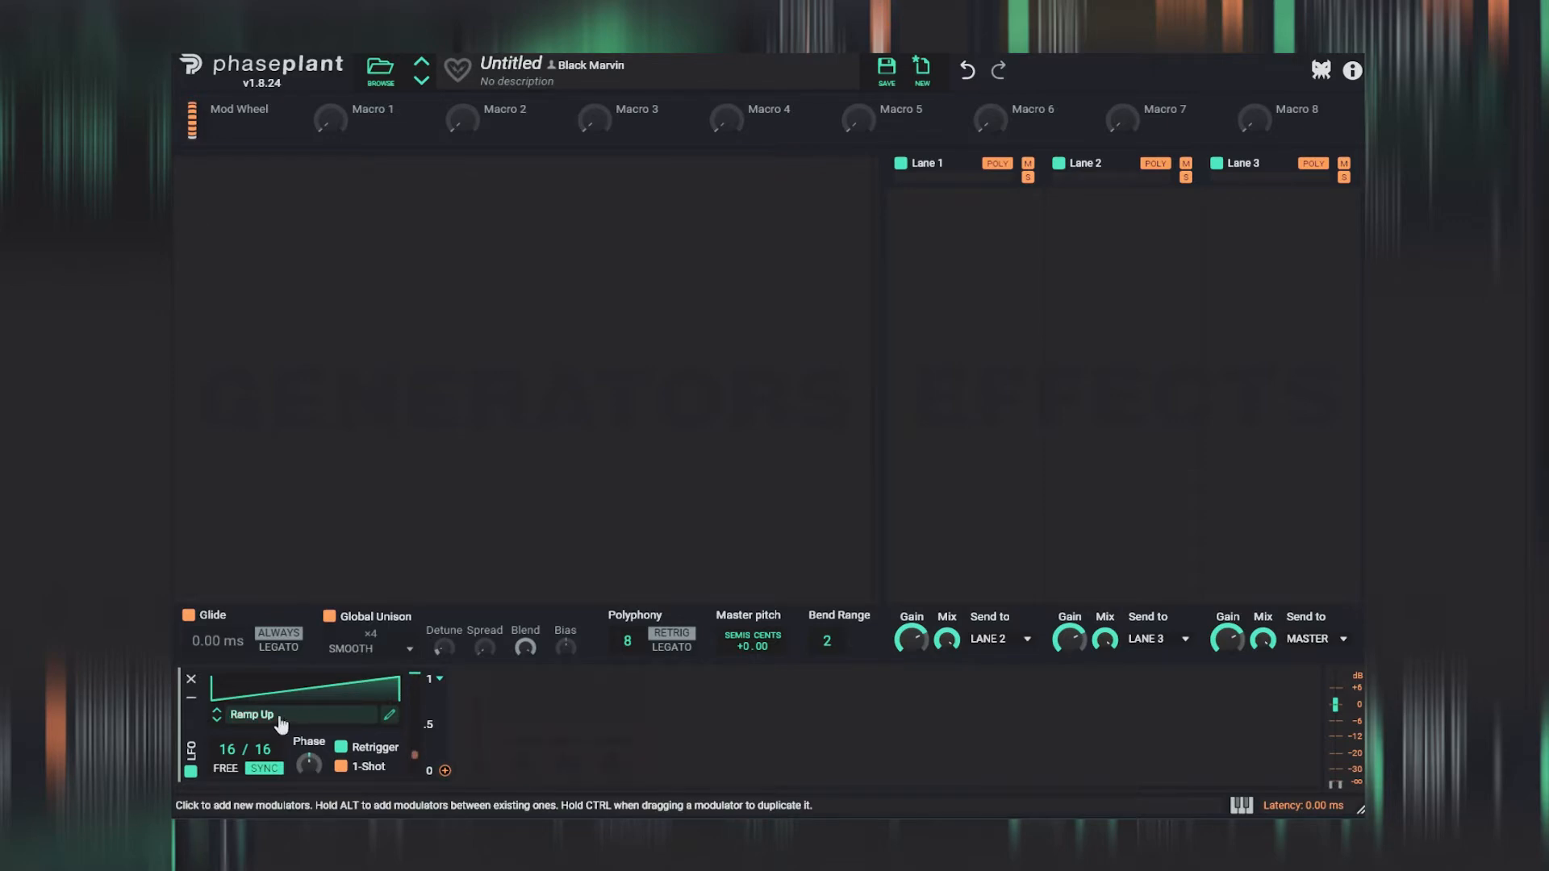
- Add a Wavetable generator and load the first wavetable from the Nebulas folder of FS - Quantum Fold Wavetables
click(509, 199)
click(549, 313)
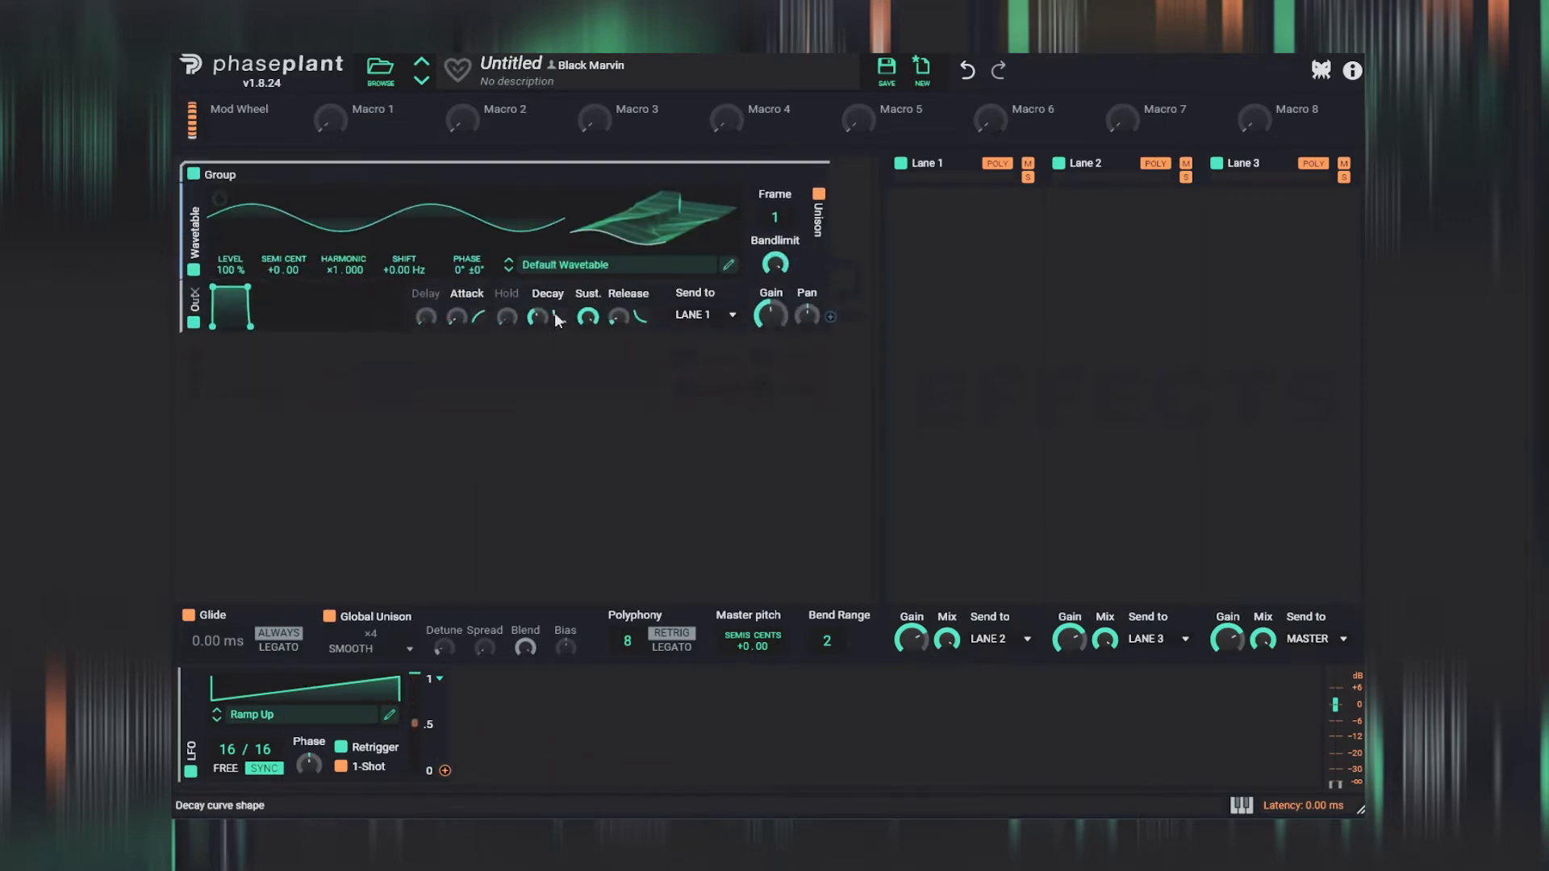
click(649, 217)
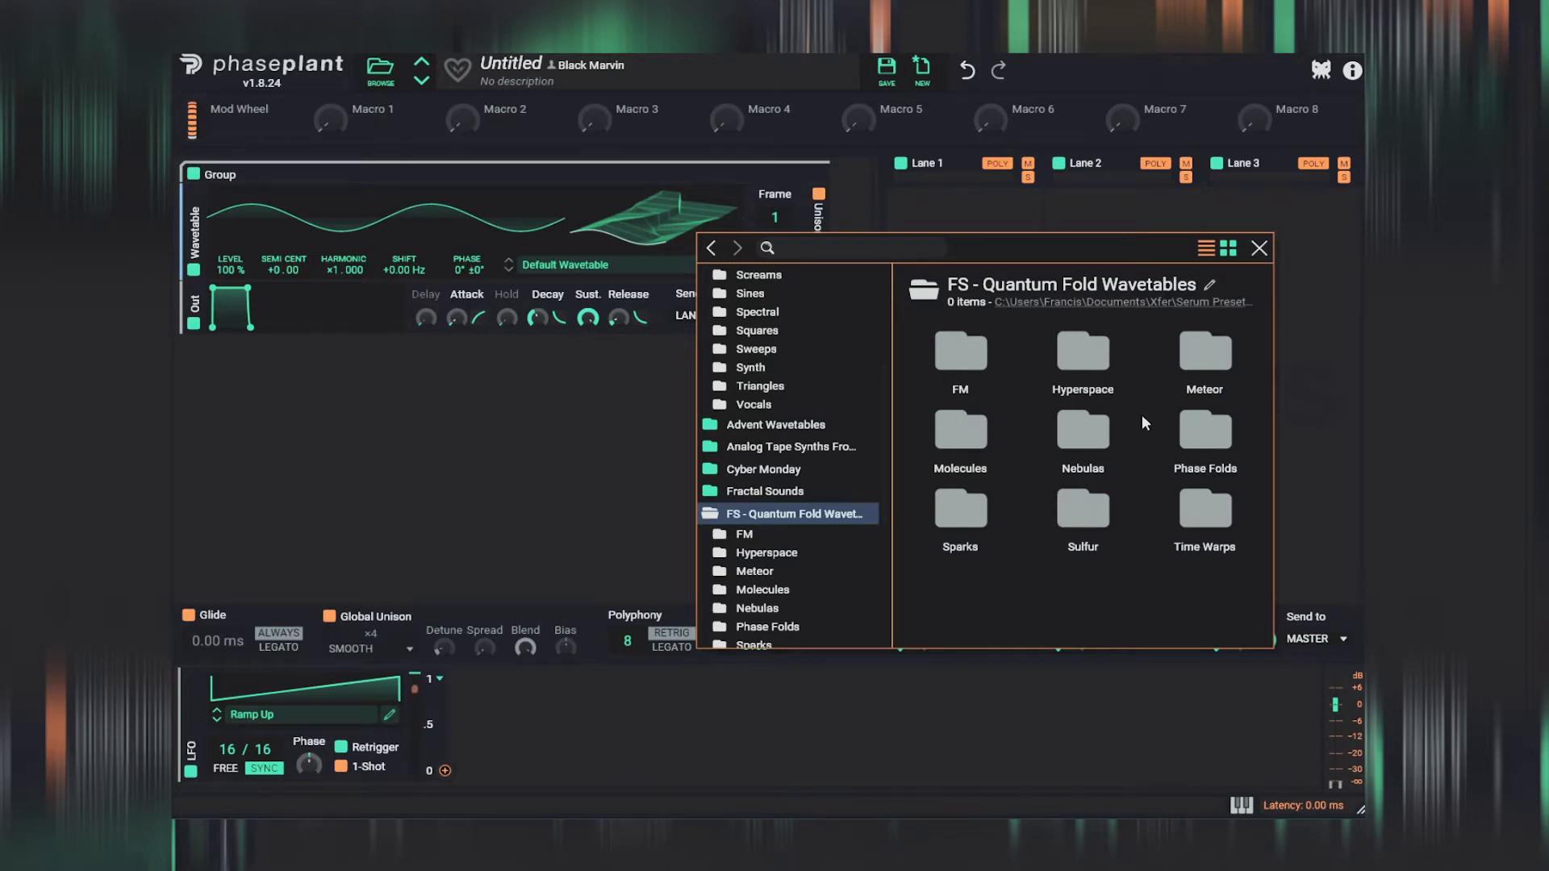
double_click(1084, 433)
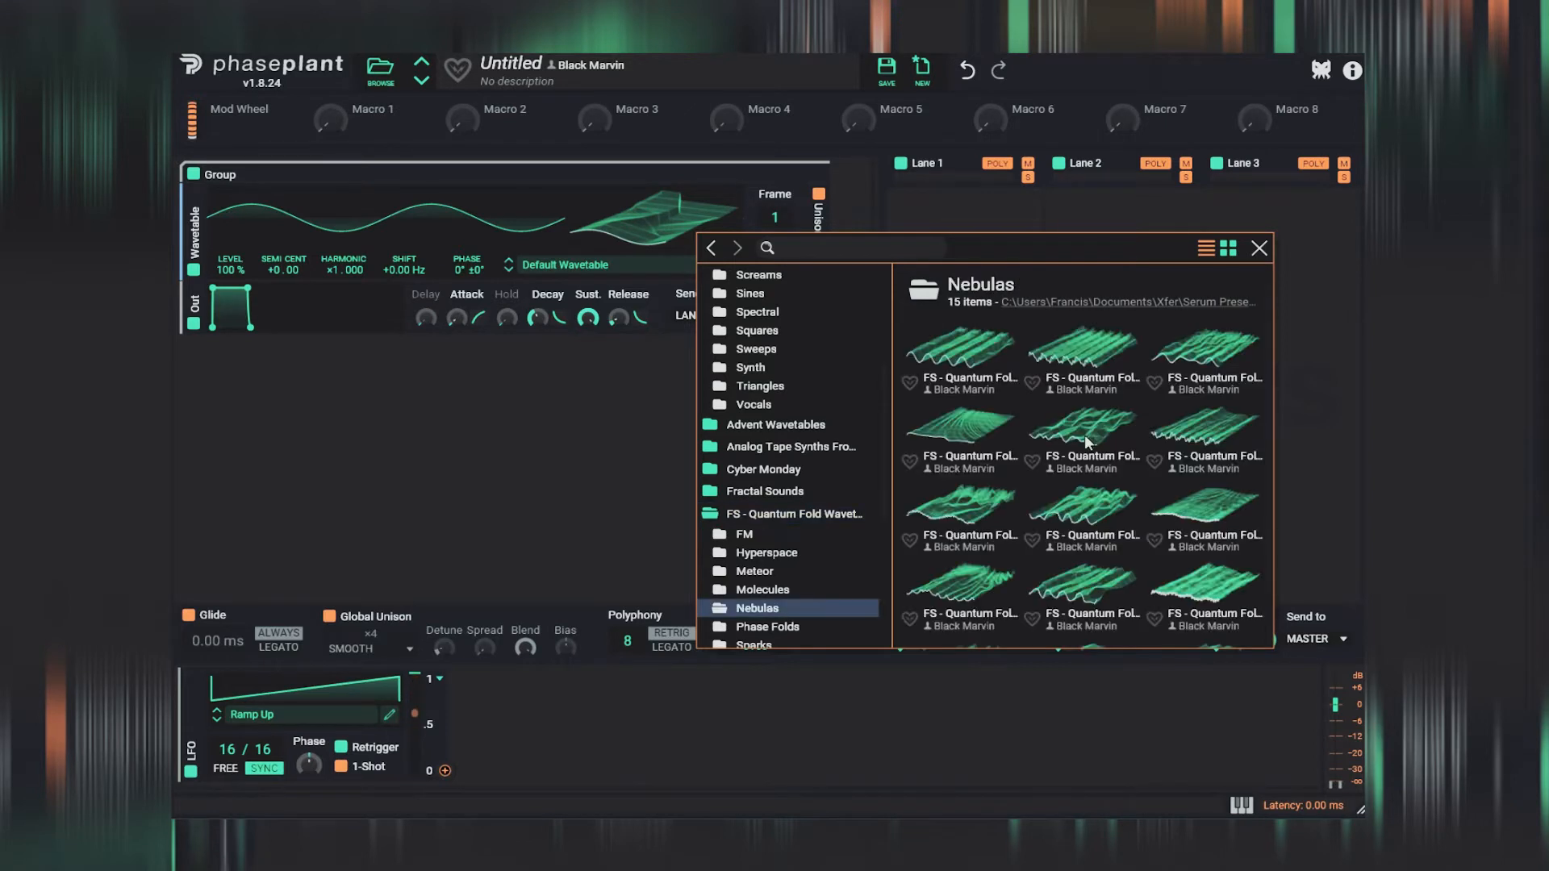
click(972, 350)
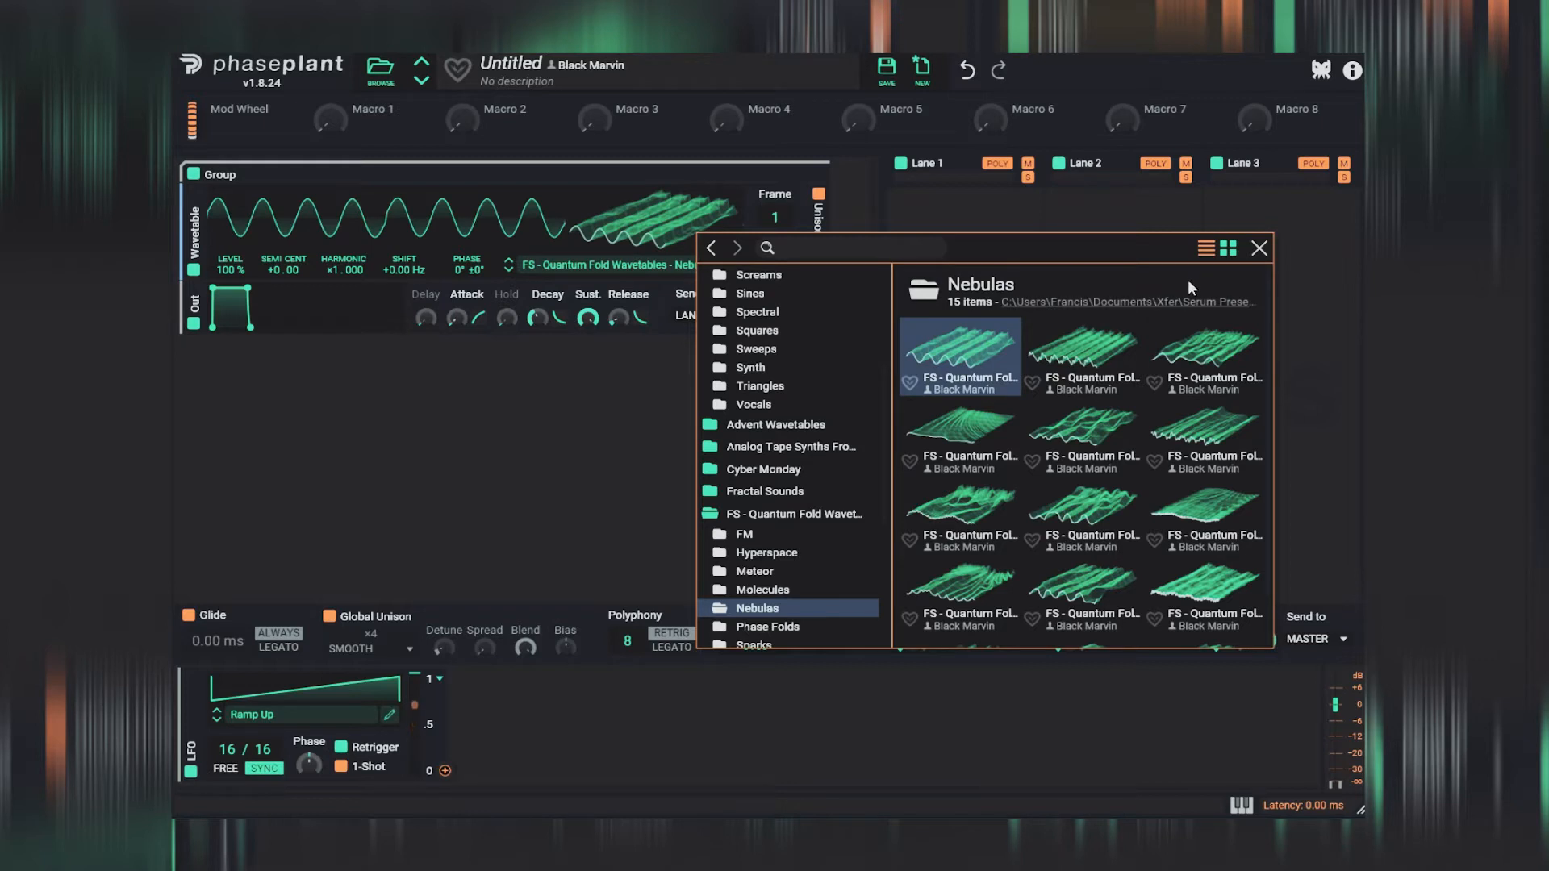
click(1259, 248)
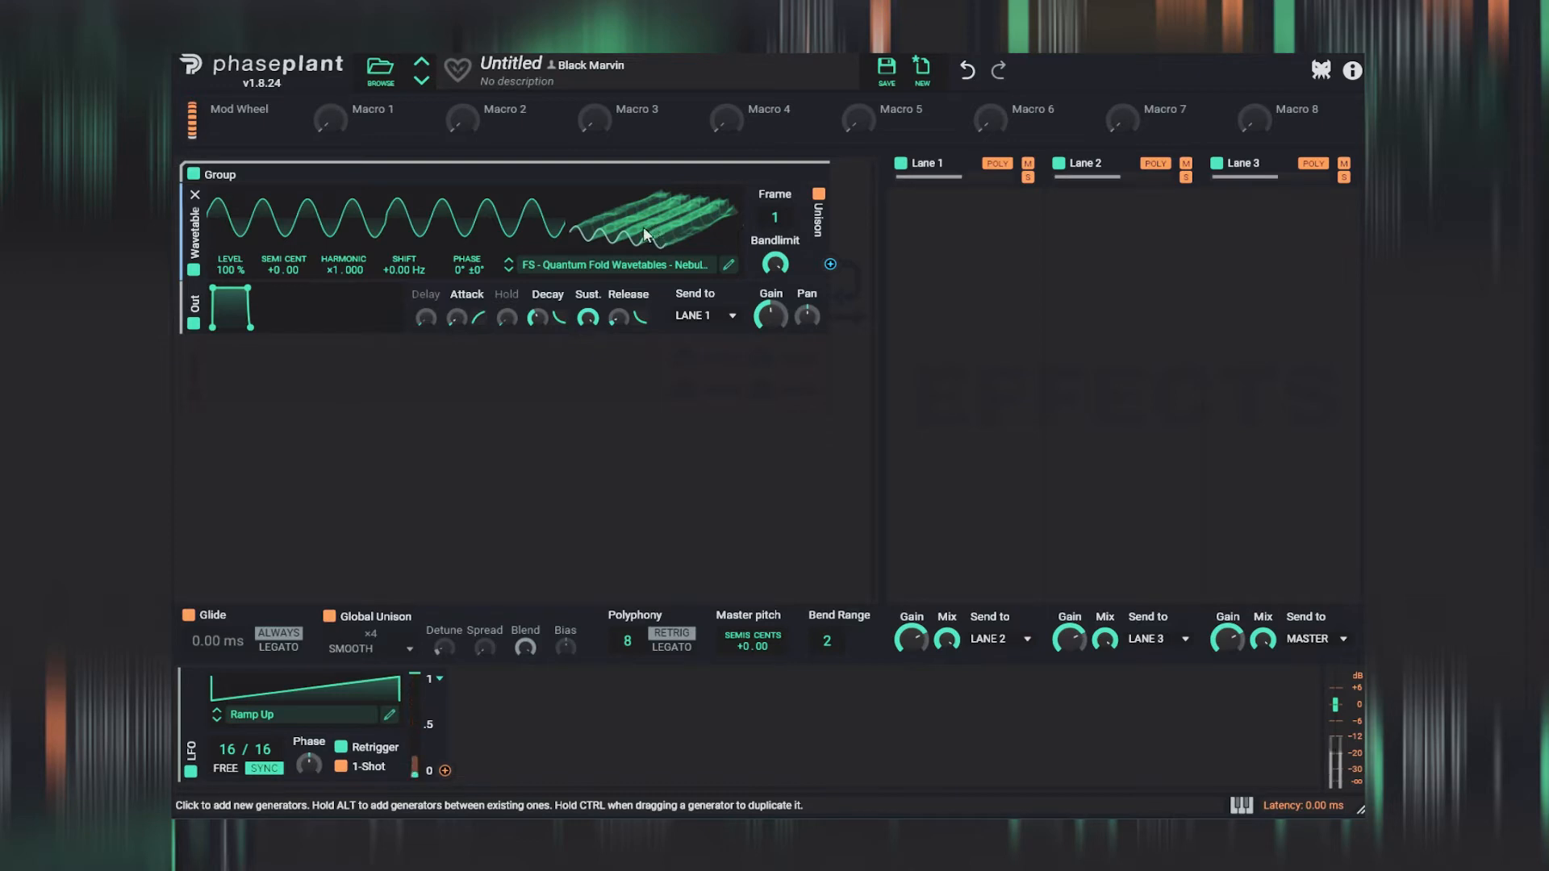
- Transpose the wavetable oscillator to -24.00 semitones and set its frame to 16
drag(622, 235, 623, 161)
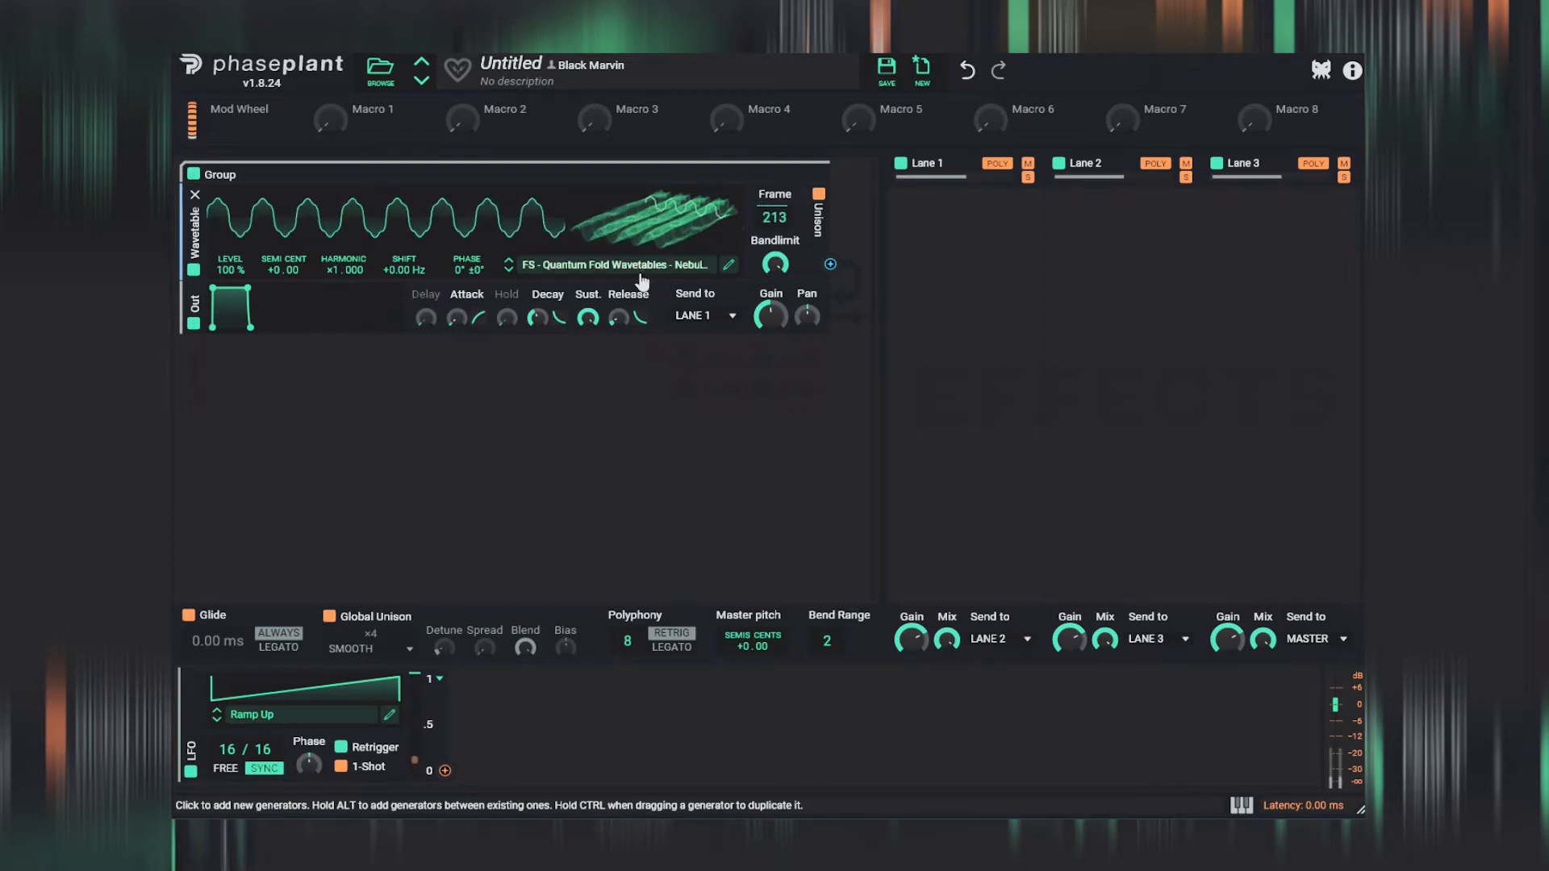
drag(276, 264, 276, 346)
drag(623, 197, 623, 254)
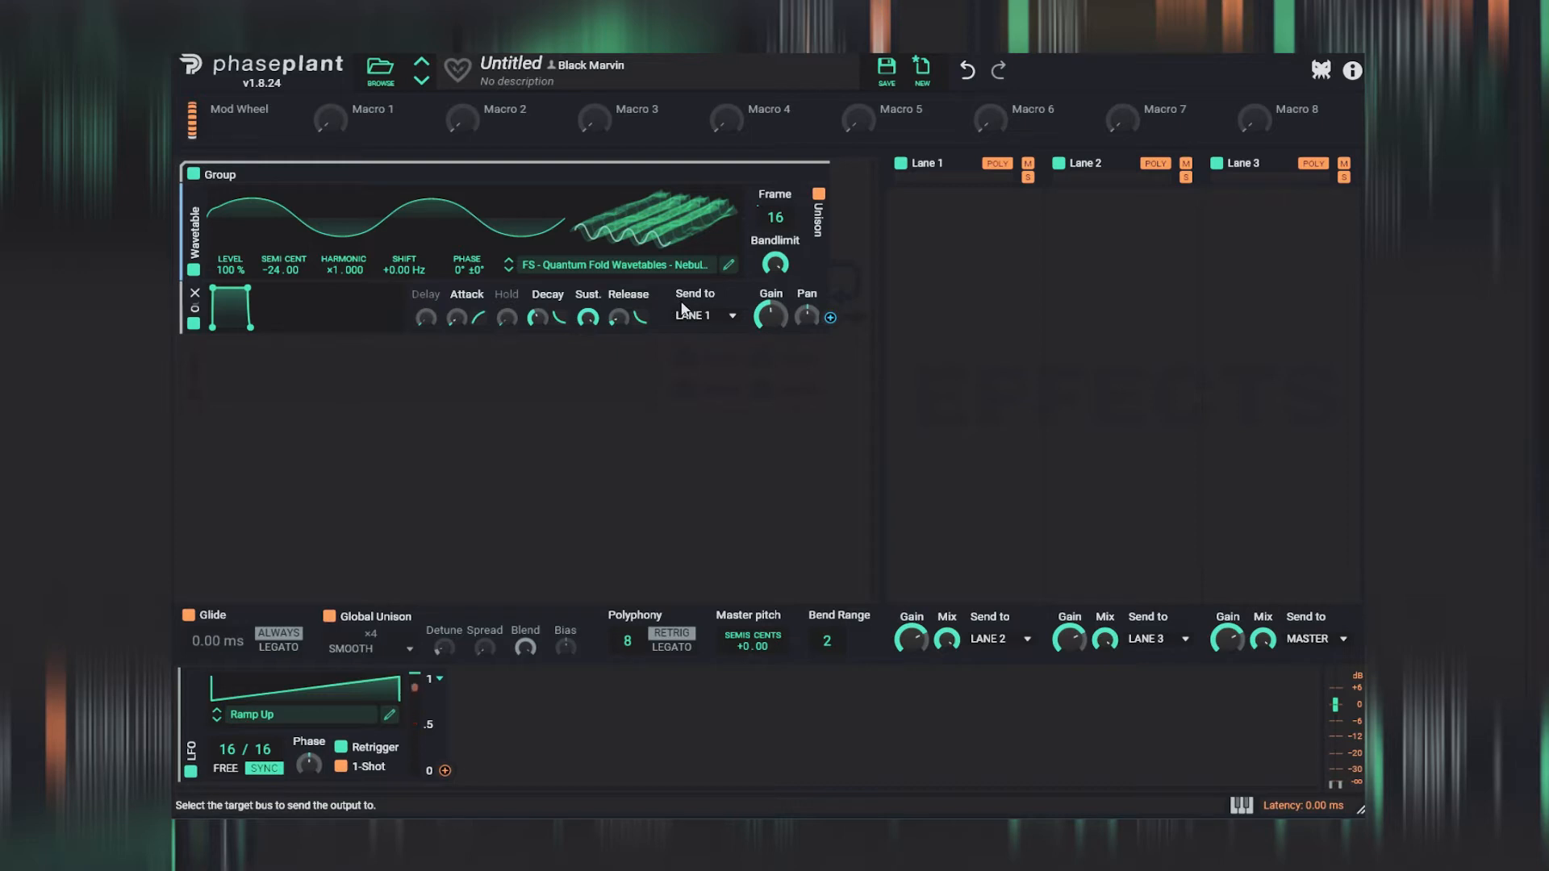
- Step through to another Nebulas wavetable and set the oscillator's frame to 1
click(508, 268)
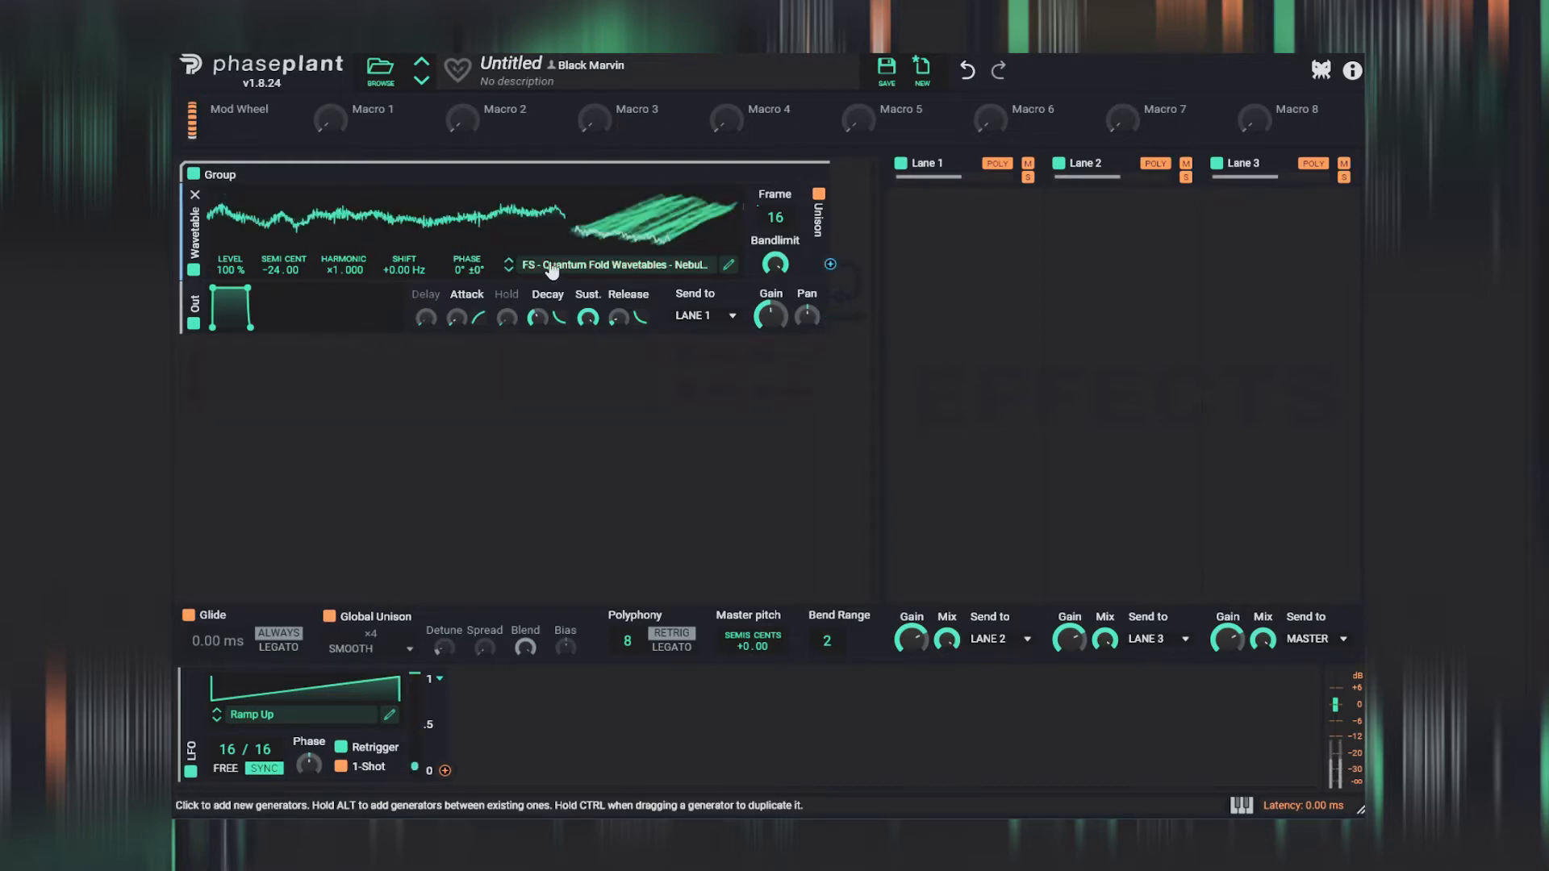
click(509, 272)
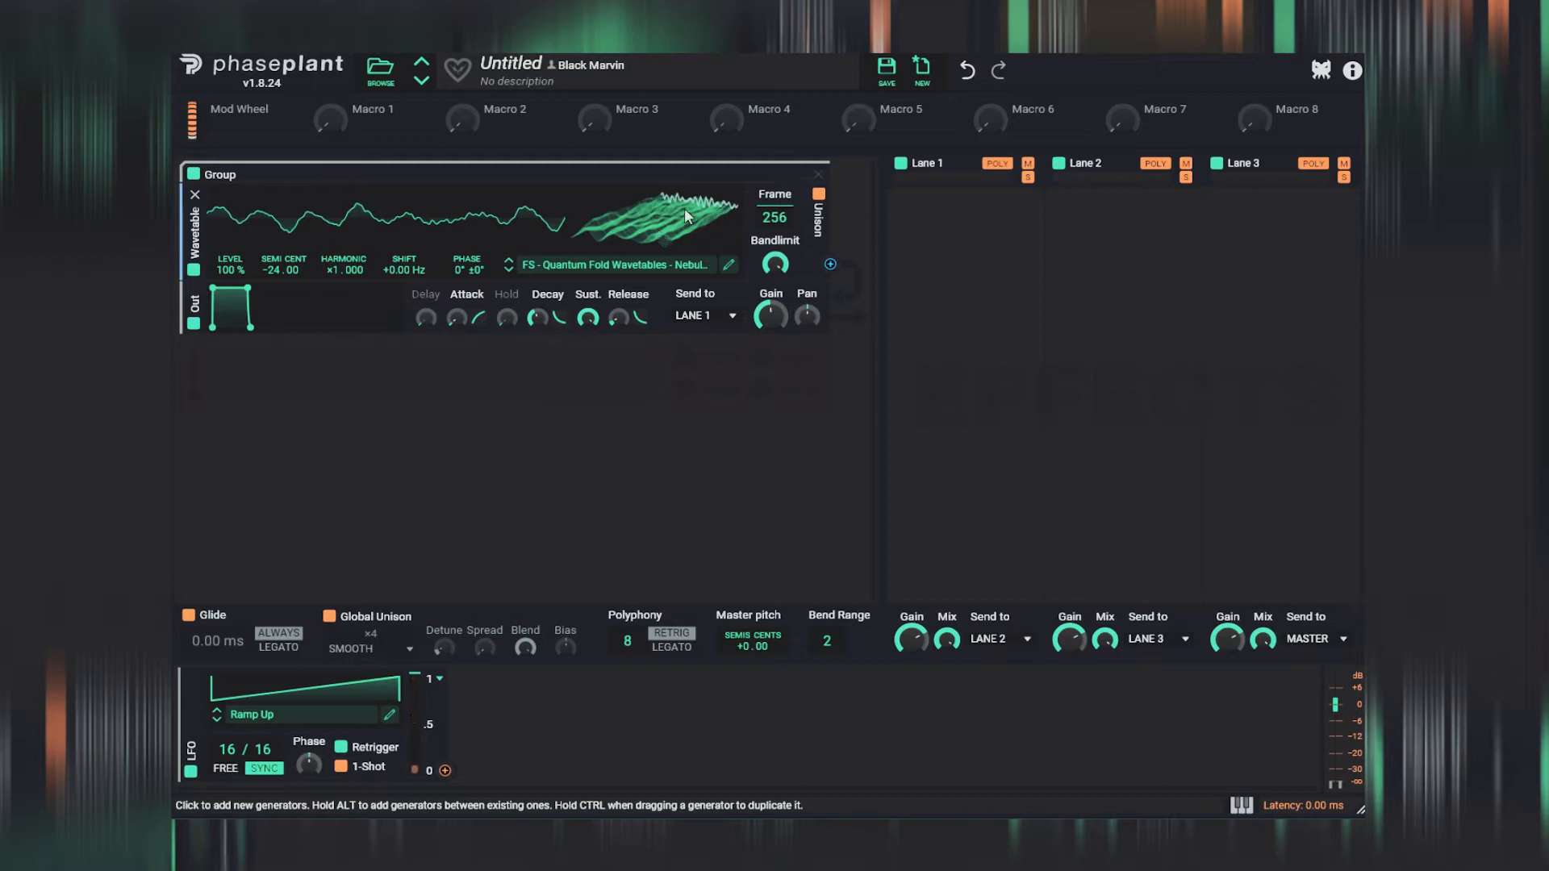
drag(679, 199, 682, 365)
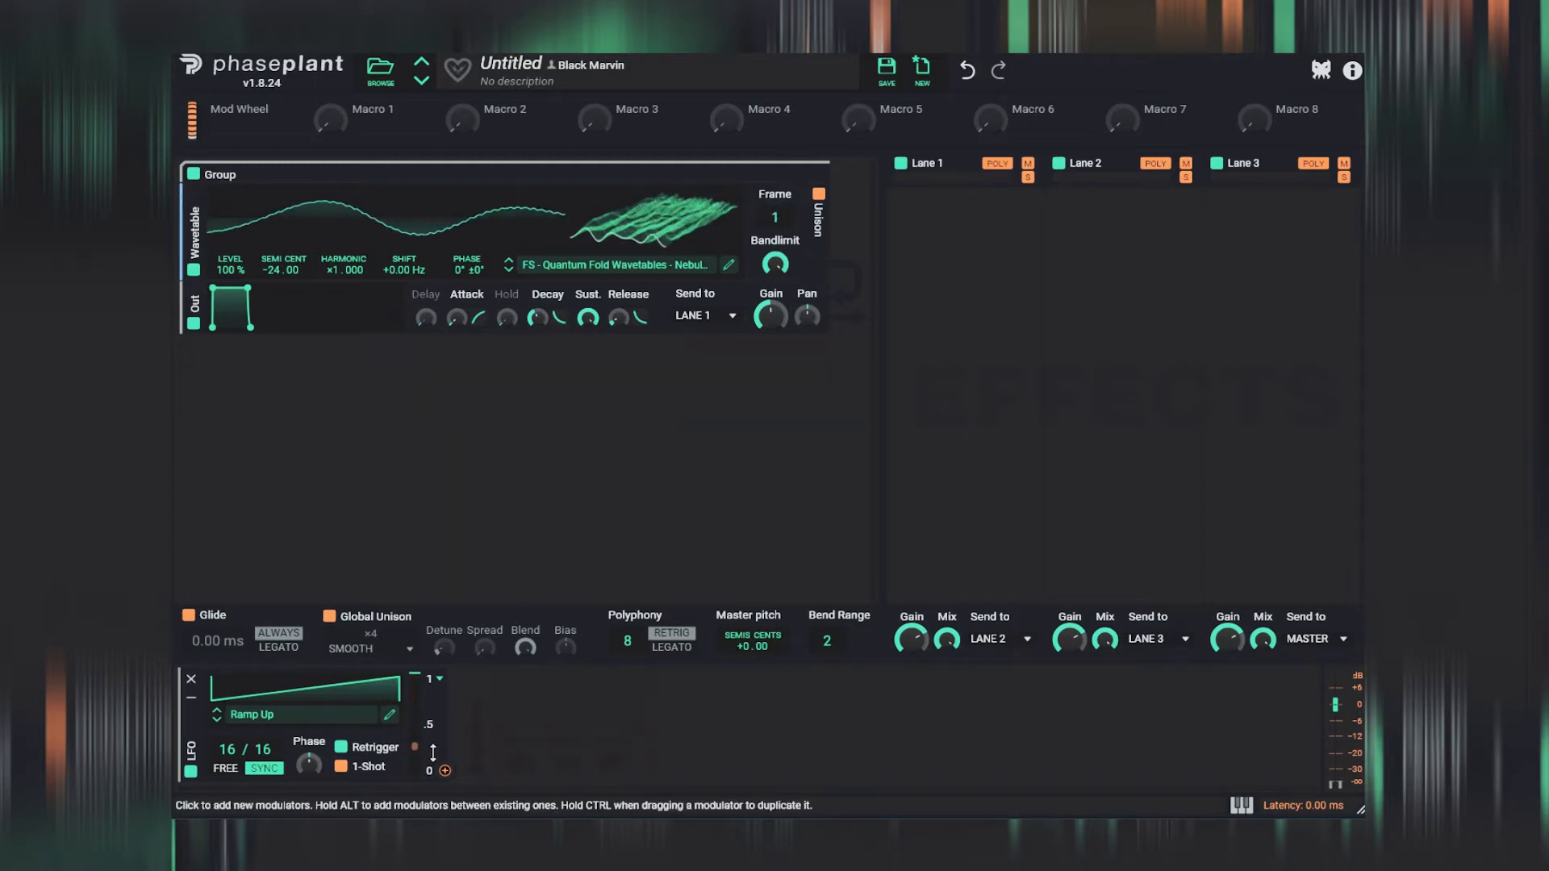
- Assign the LFO to modulate the wavetable's Frame and enable the LFO's 1-Shot mode
click(445, 771)
drag(776, 231, 776, 105)
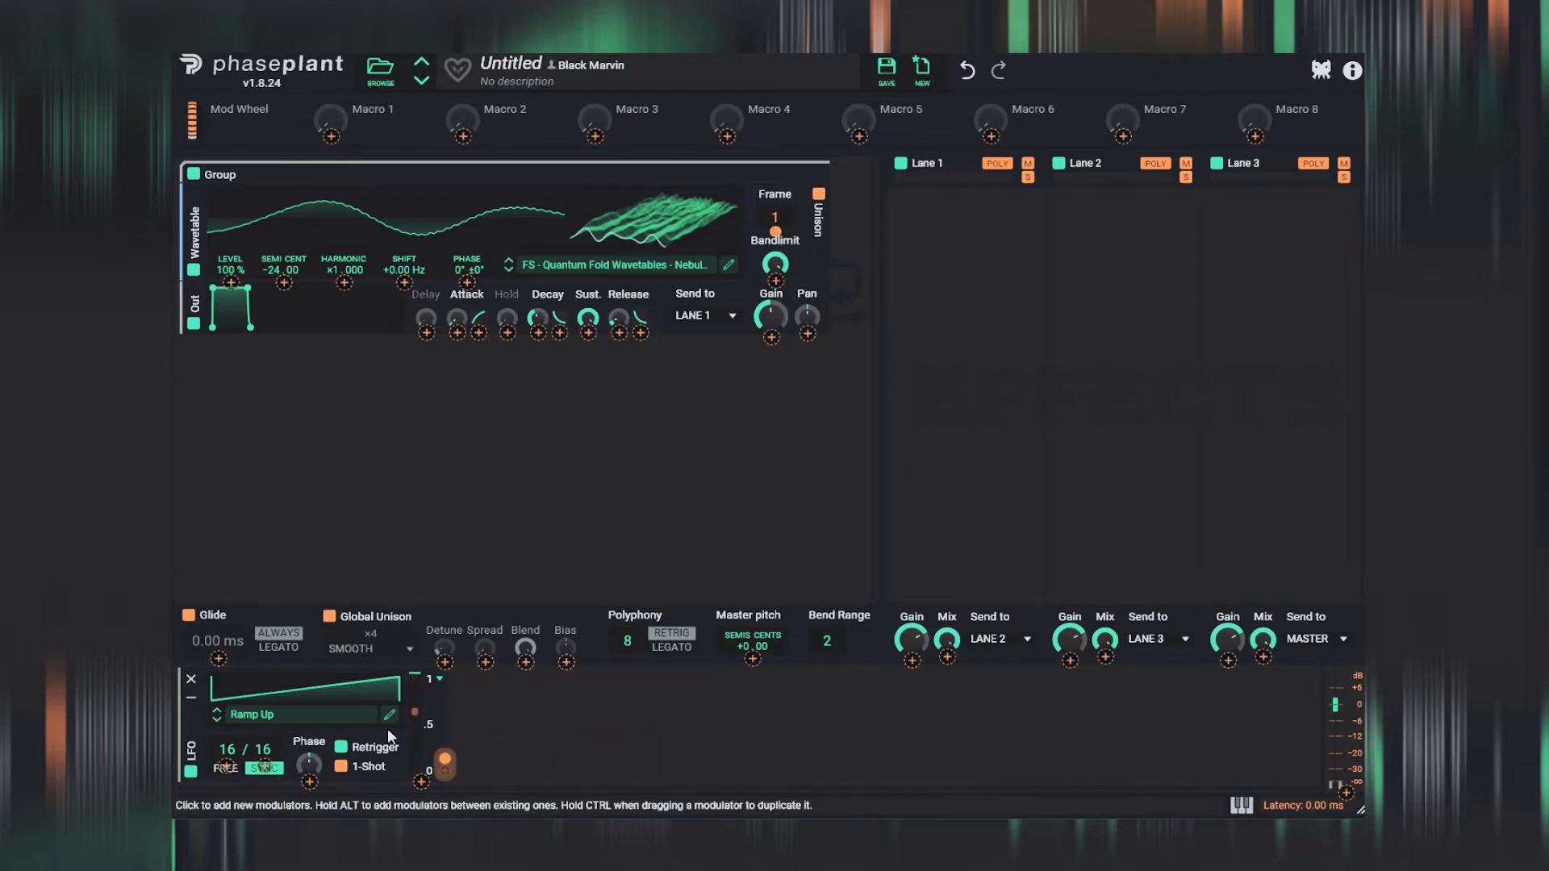
click(342, 768)
click(342, 767)
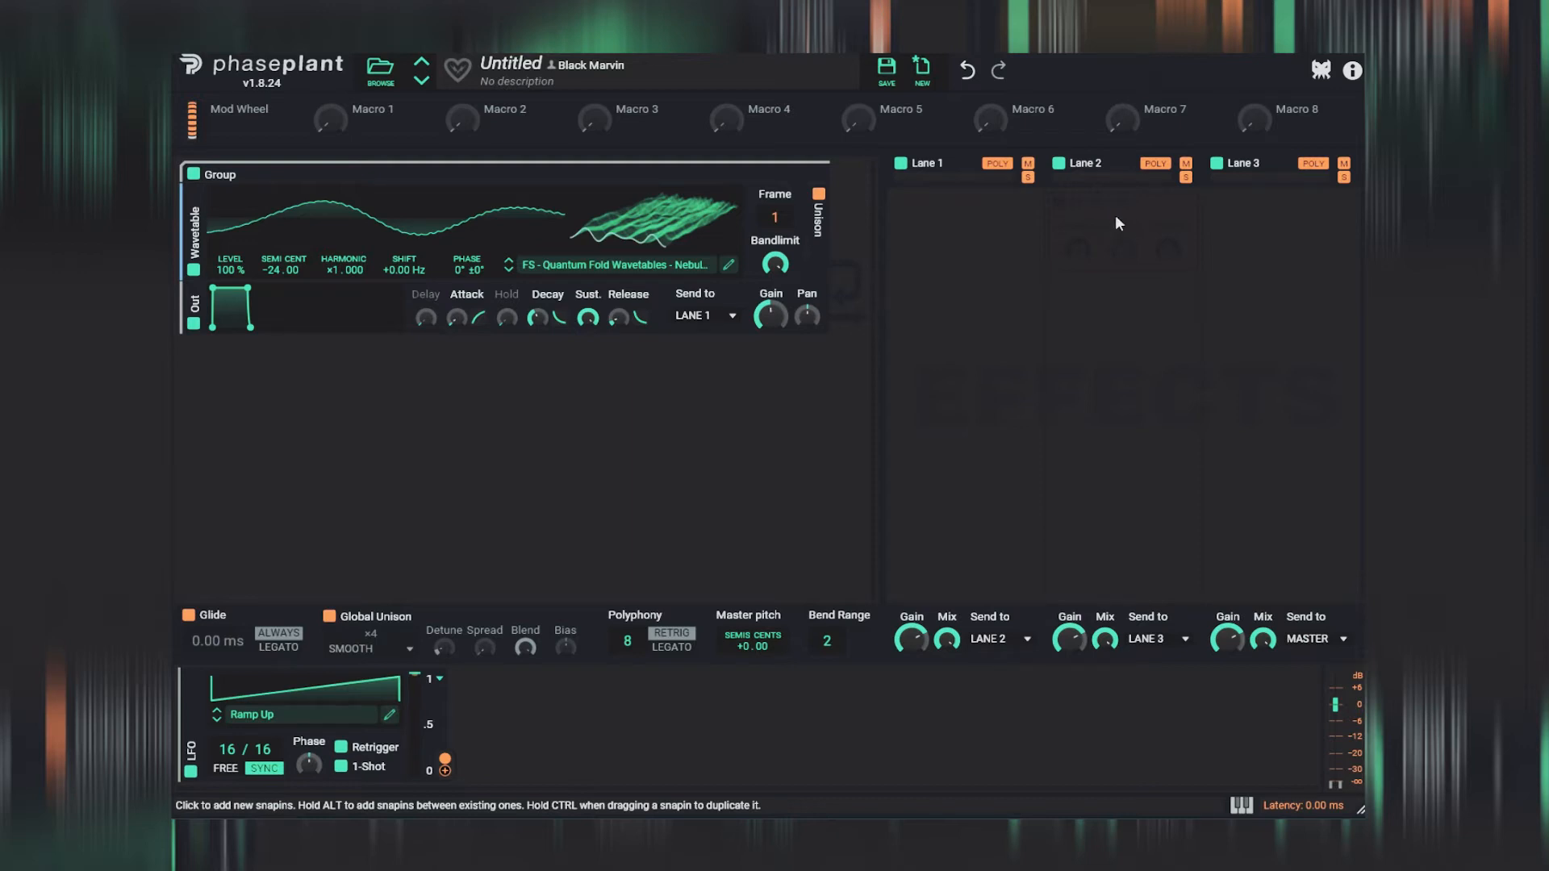
- Add a Multipass effect to Lane 2 and set its lower band crossover to 286 Hz in its editor
click(1117, 228)
click(1232, 442)
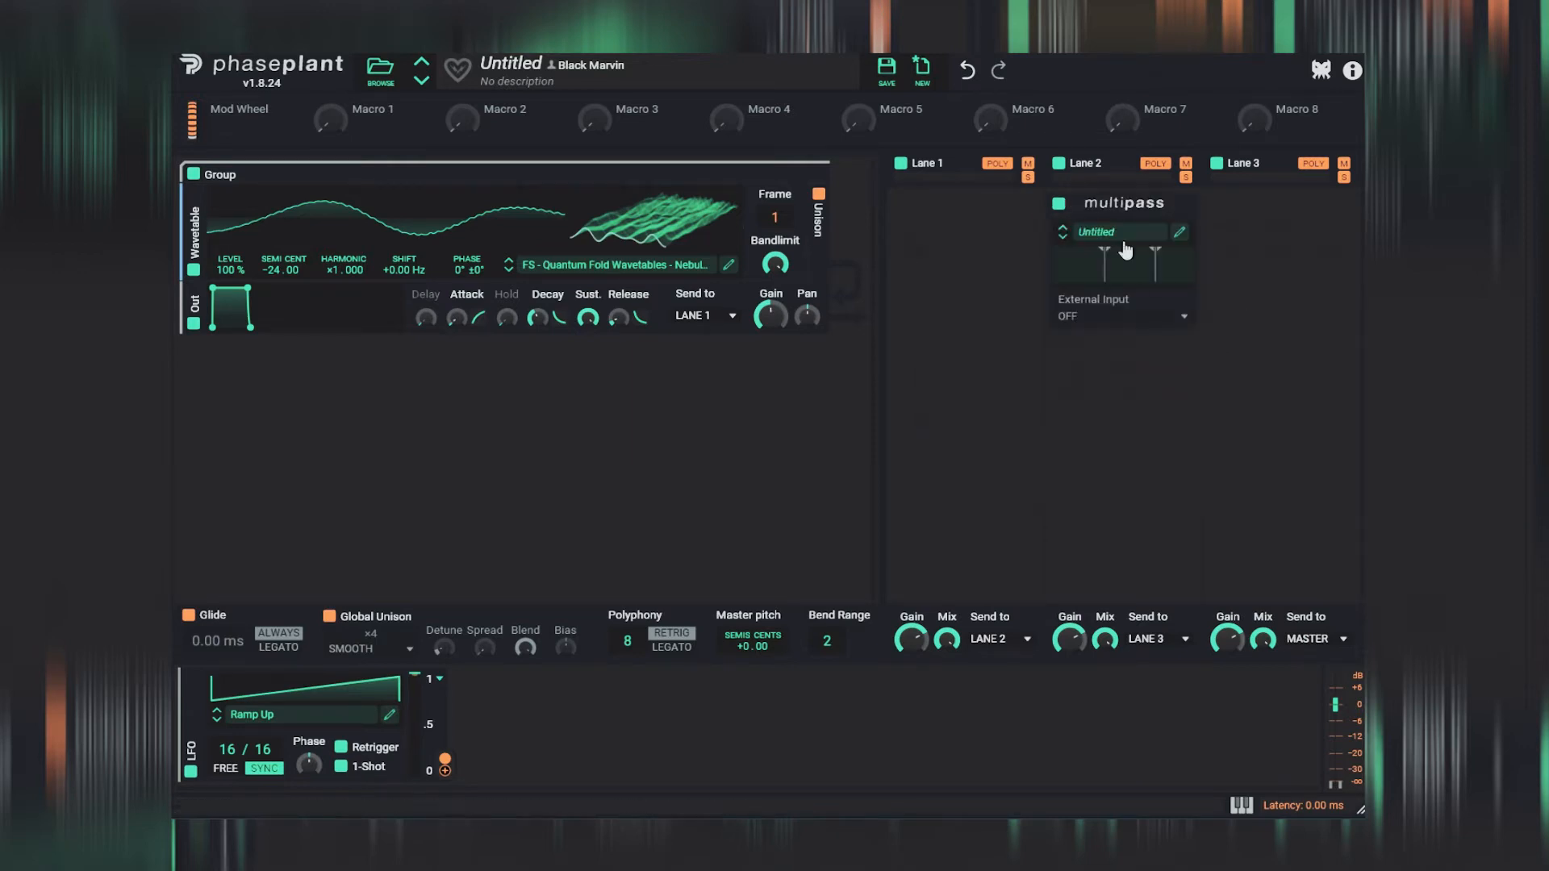
click(1180, 233)
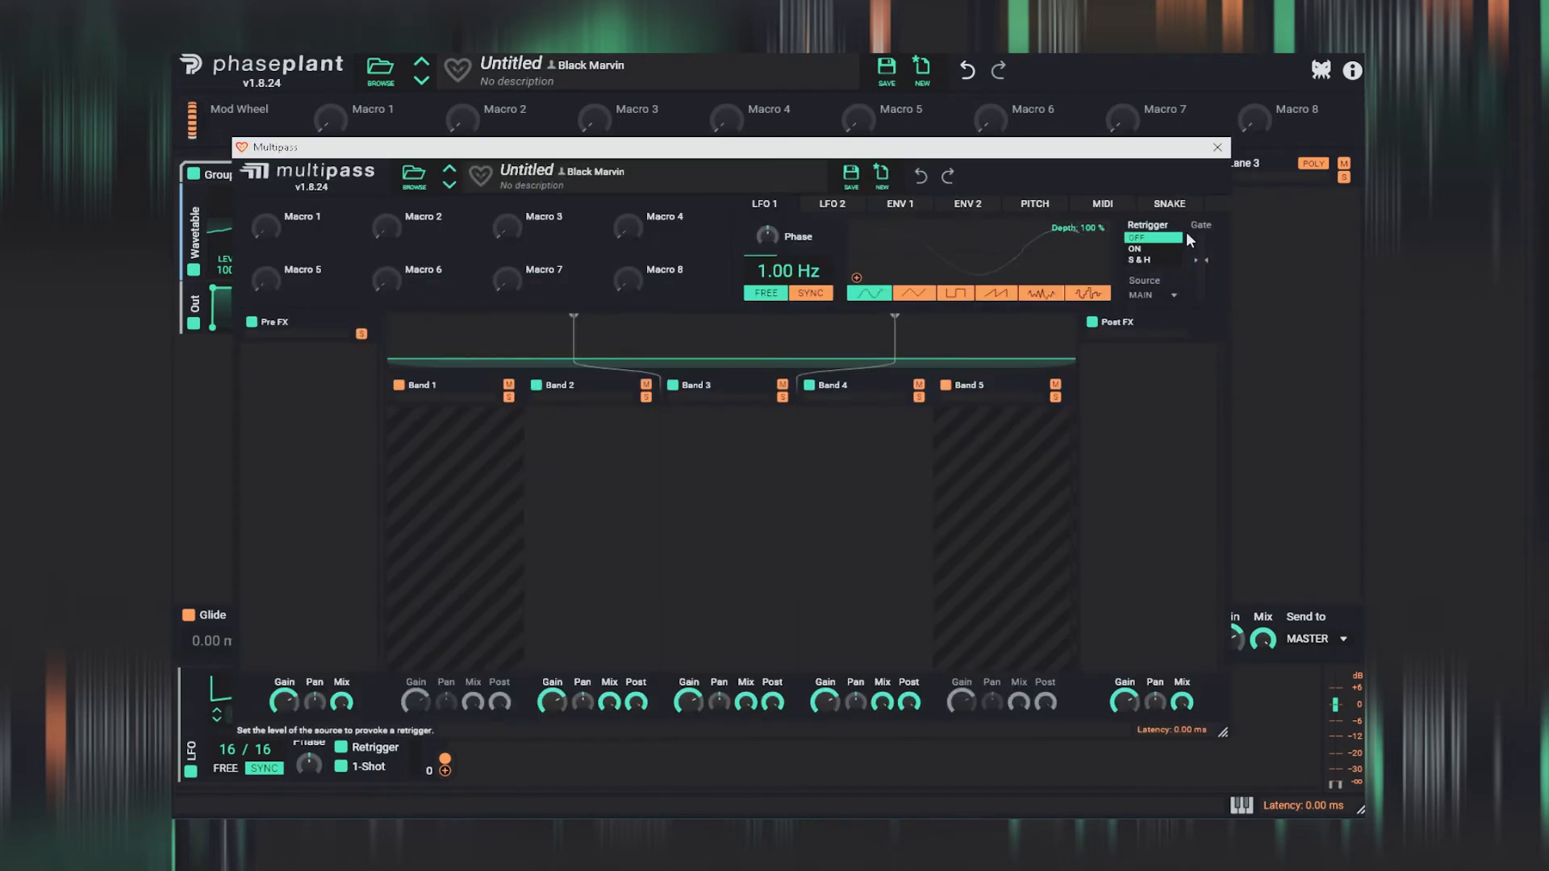
drag(578, 329, 592, 339)
- Add a tempo-synced Delay to Multipass's middle band and turn on Ping-Pong
click(716, 443)
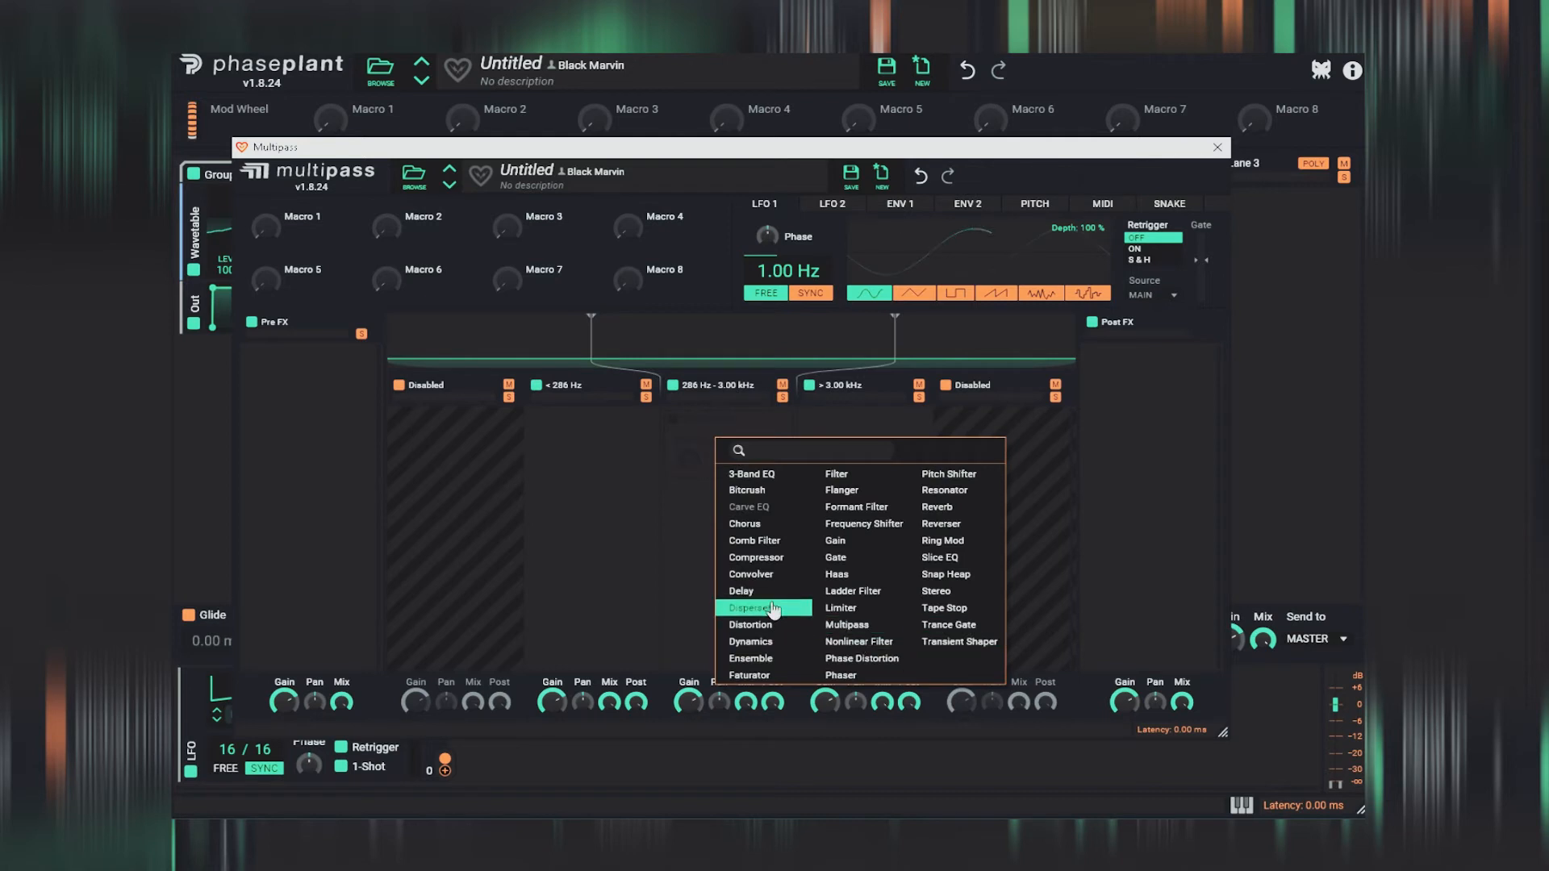
click(741, 591)
click(768, 476)
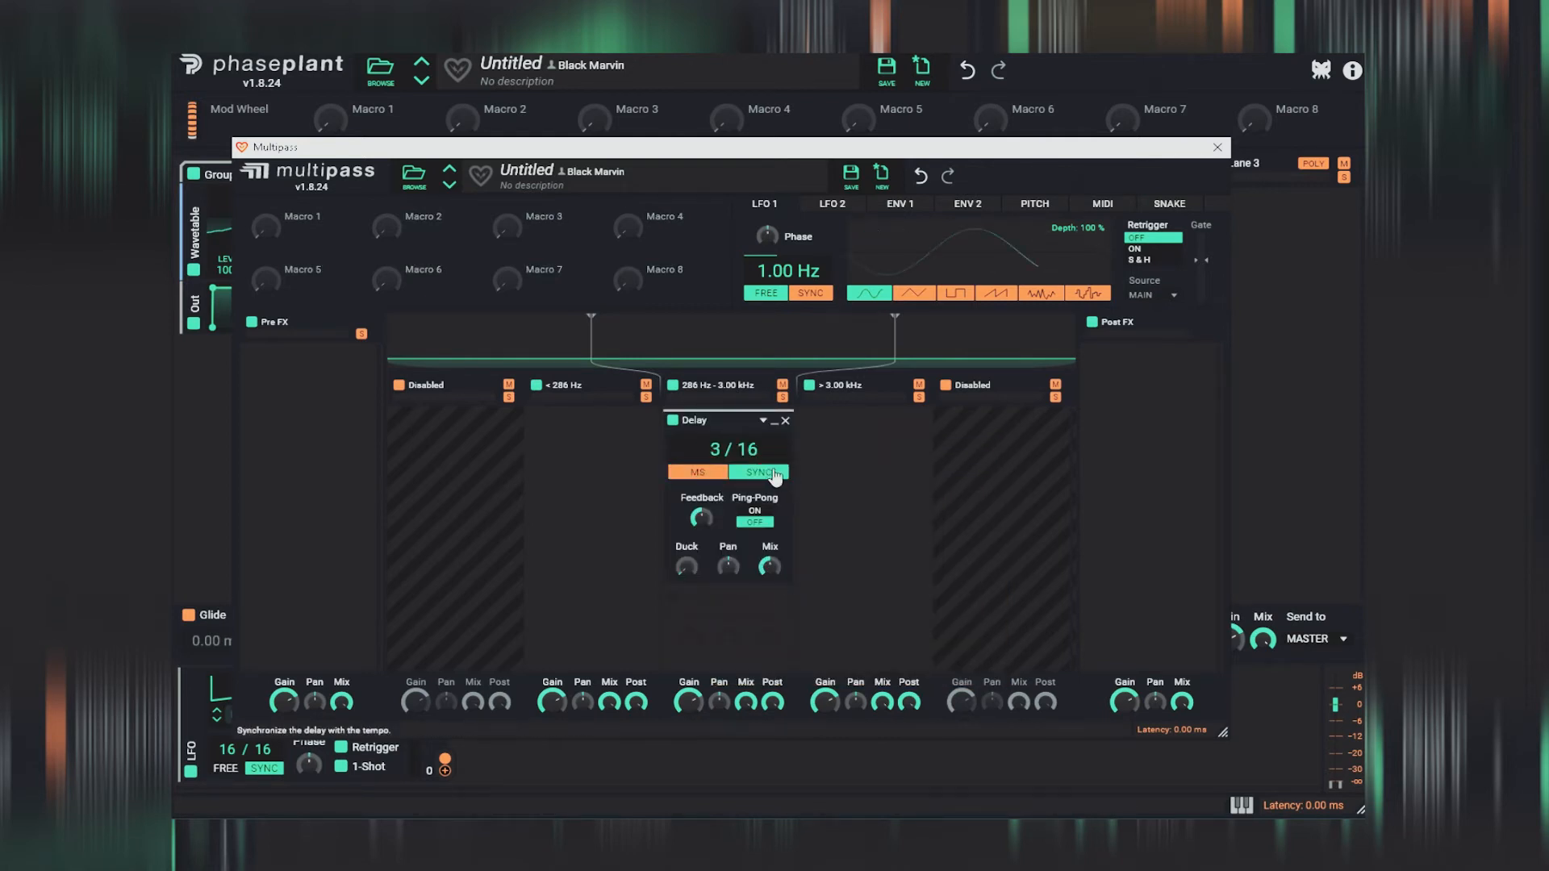
click(754, 511)
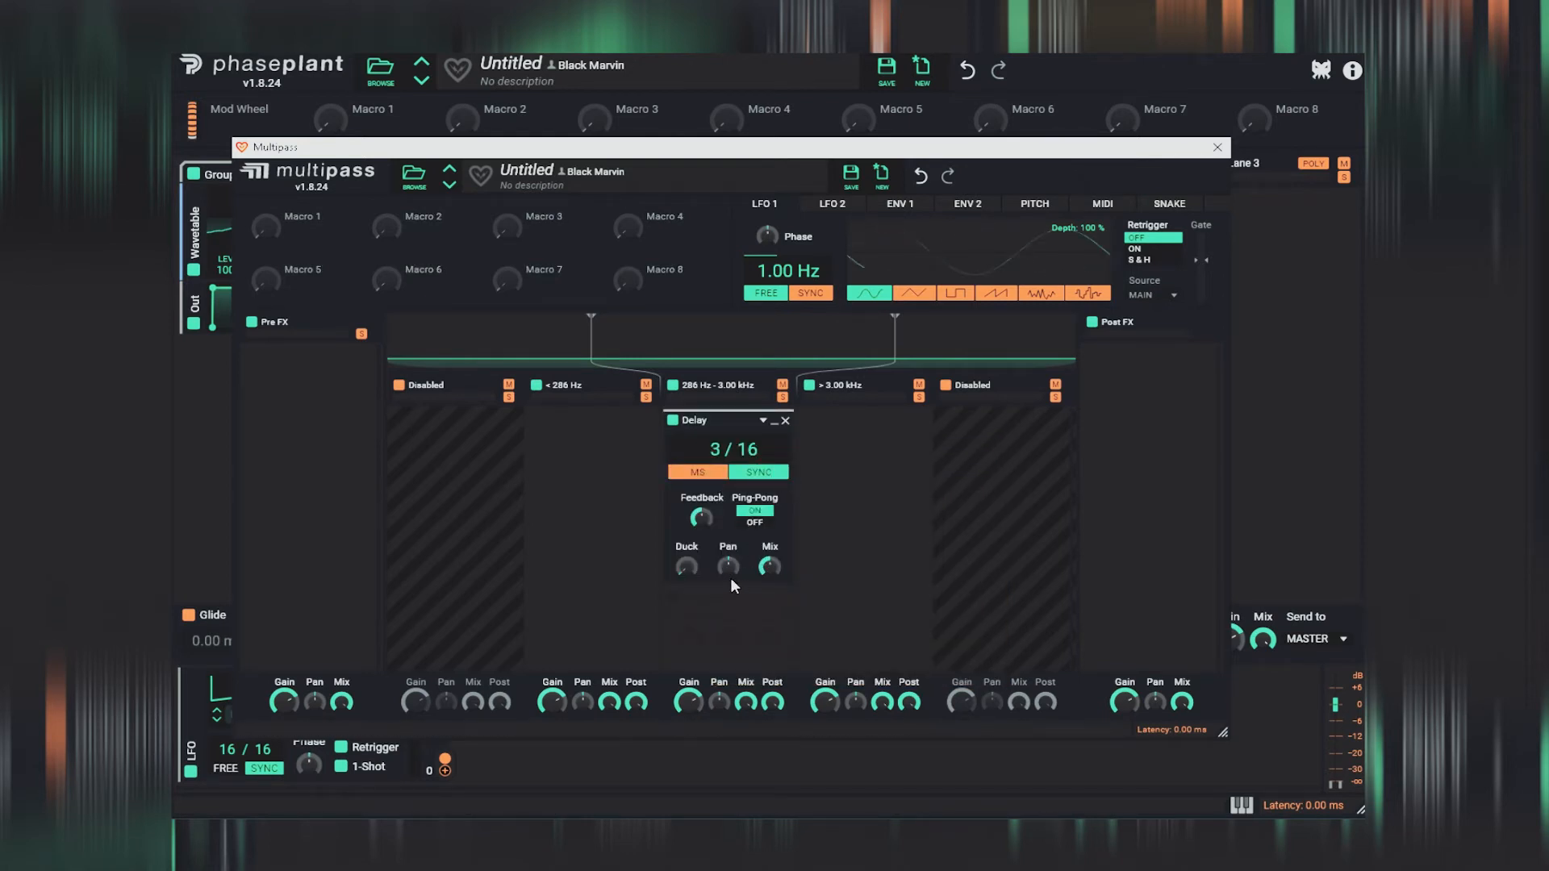
- Lower Multipass's upper band crossover to 1.89 kHz and close its editor
drag(895, 330, 847, 335)
drag(953, 155, 1025, 146)
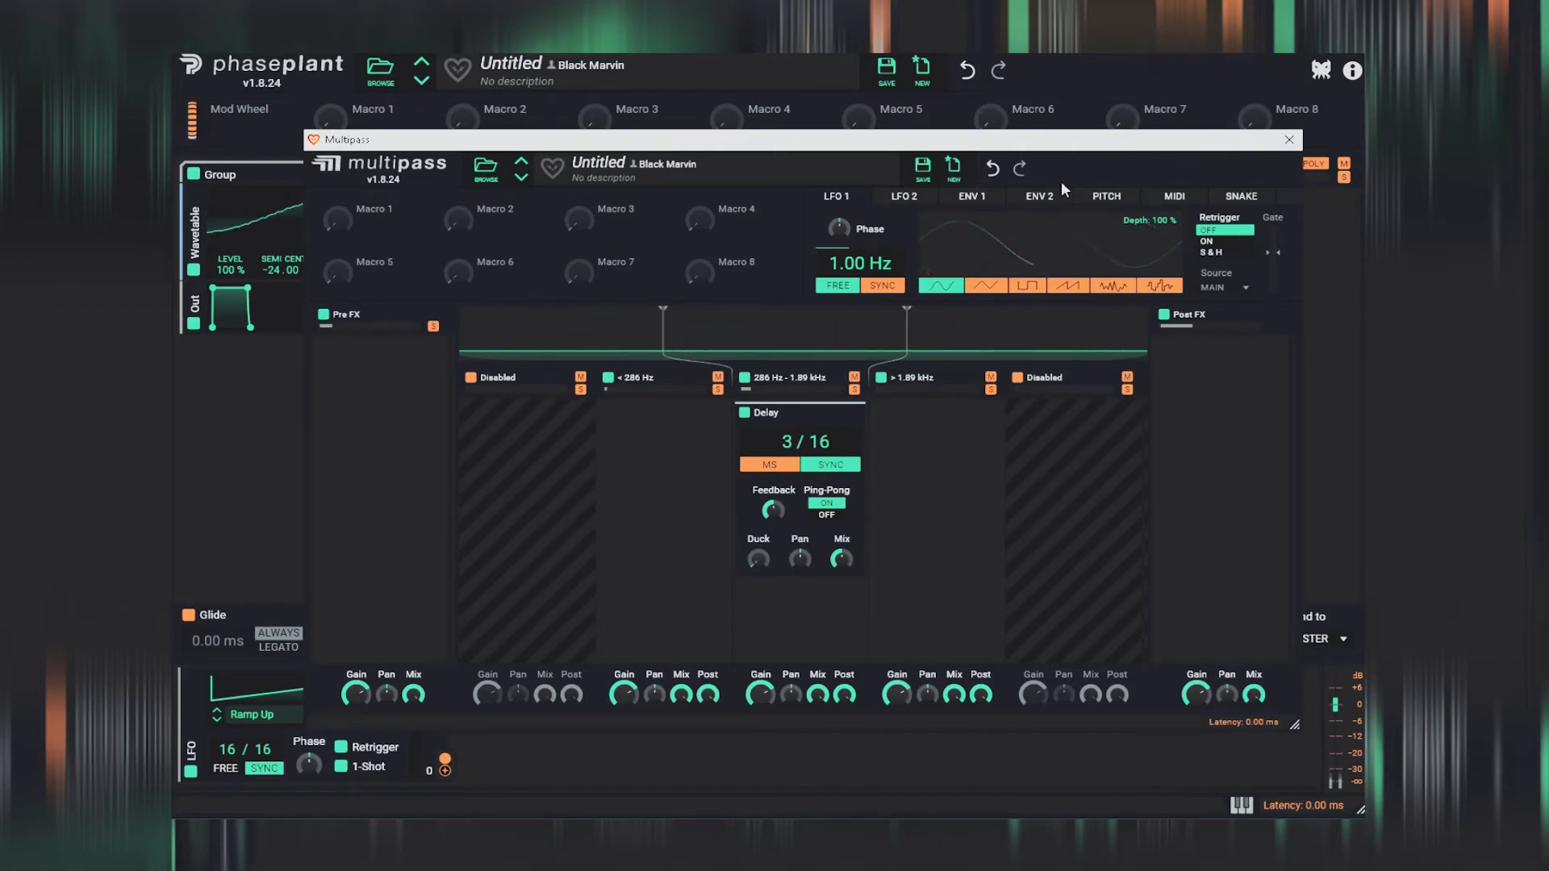
click(1290, 139)
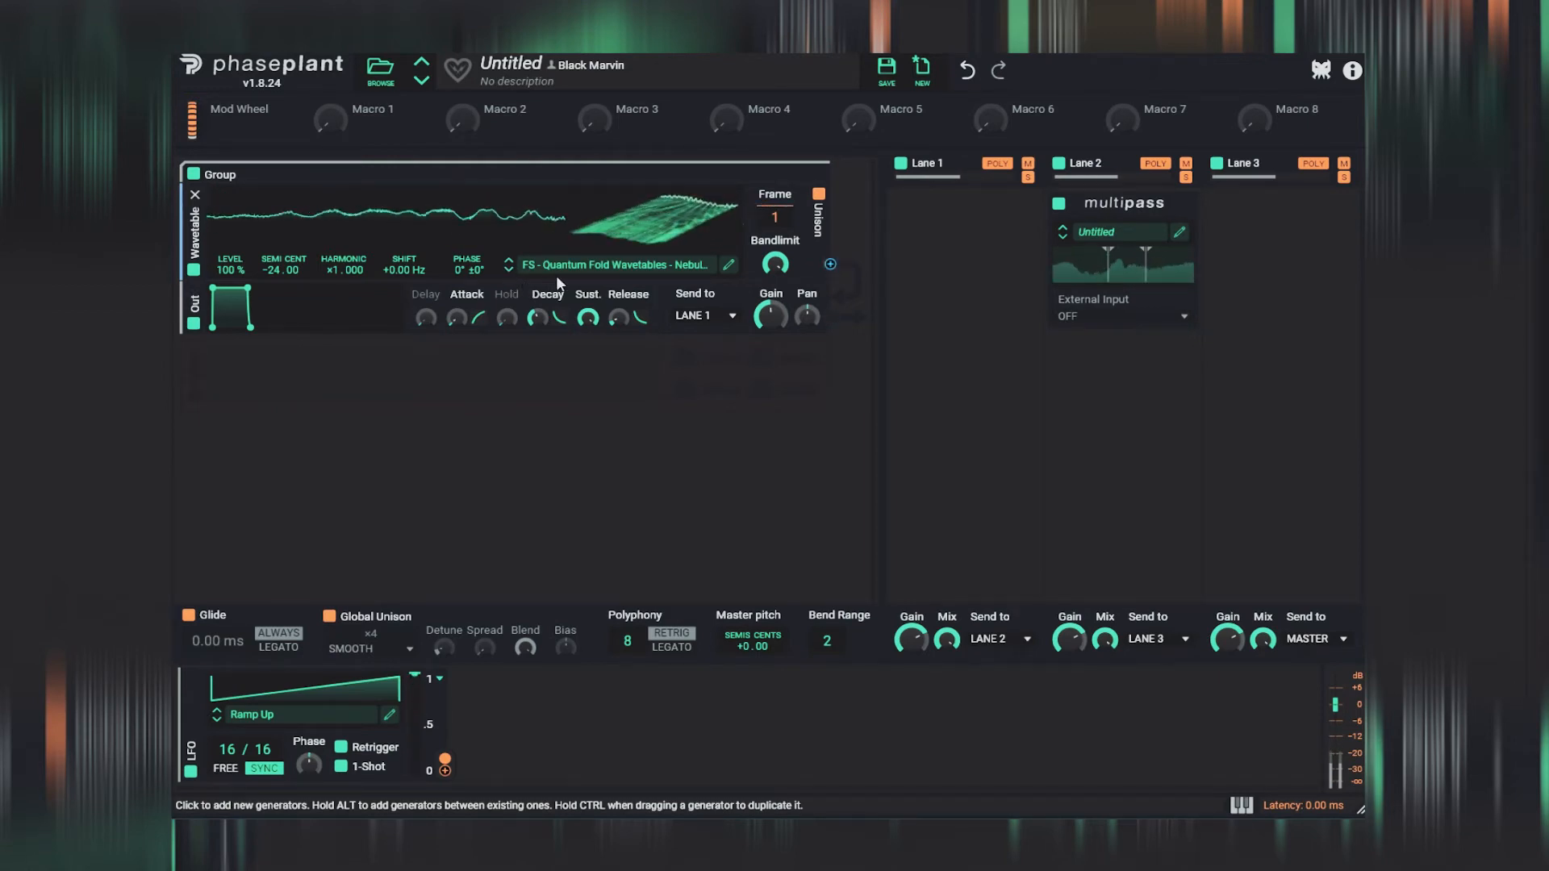
- Audition the first wavetables in the Hyperspace folder and load the fifth one into the oscillator
click(652, 279)
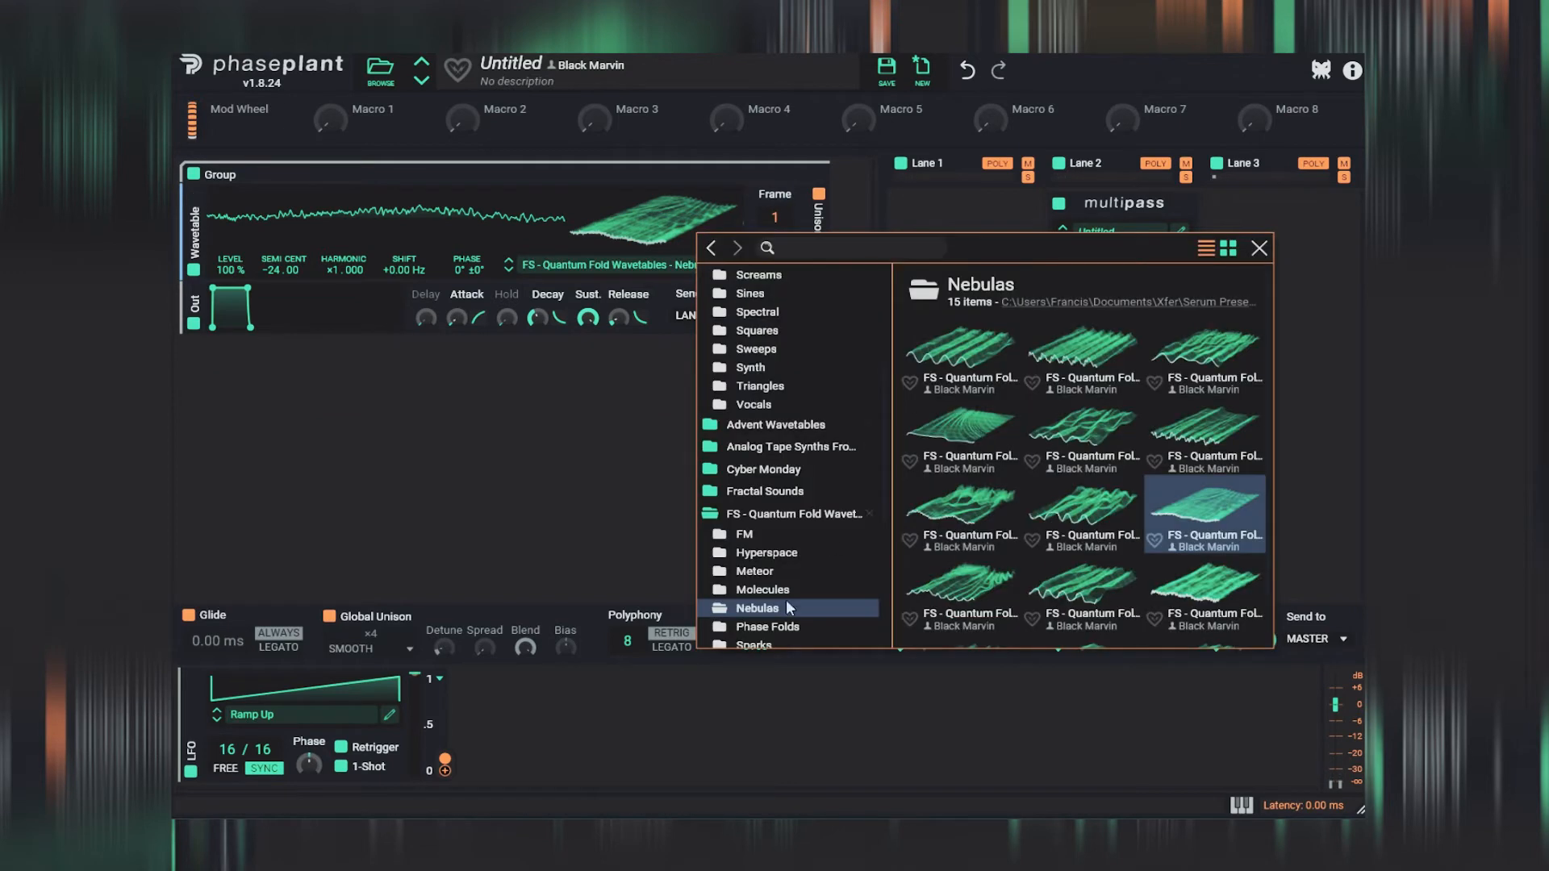
scroll(830, 539, down, 4)
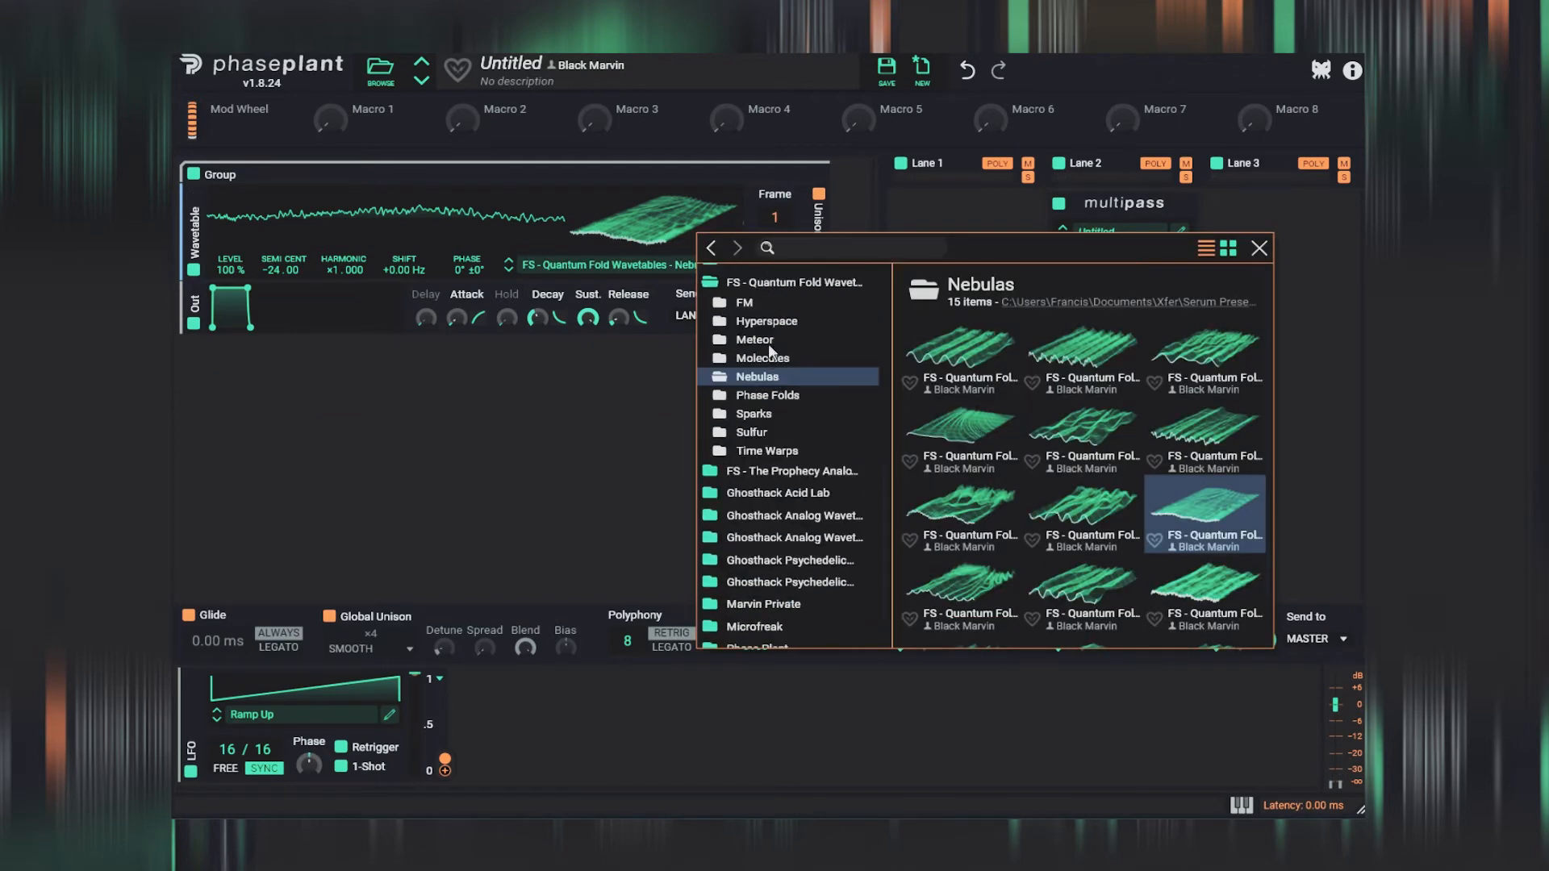
click(777, 322)
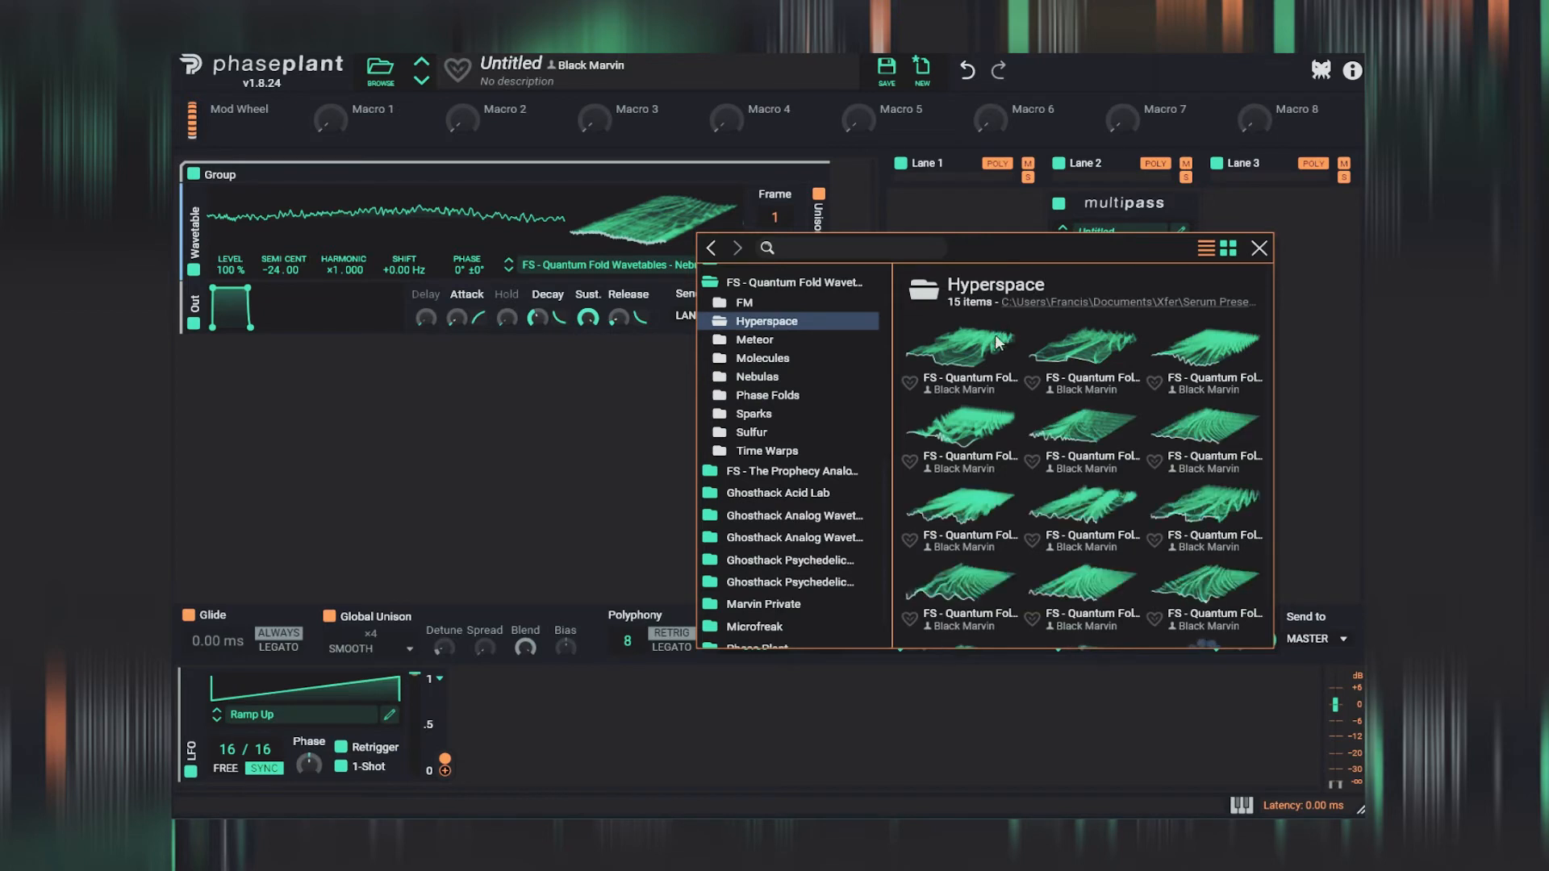
click(971, 344)
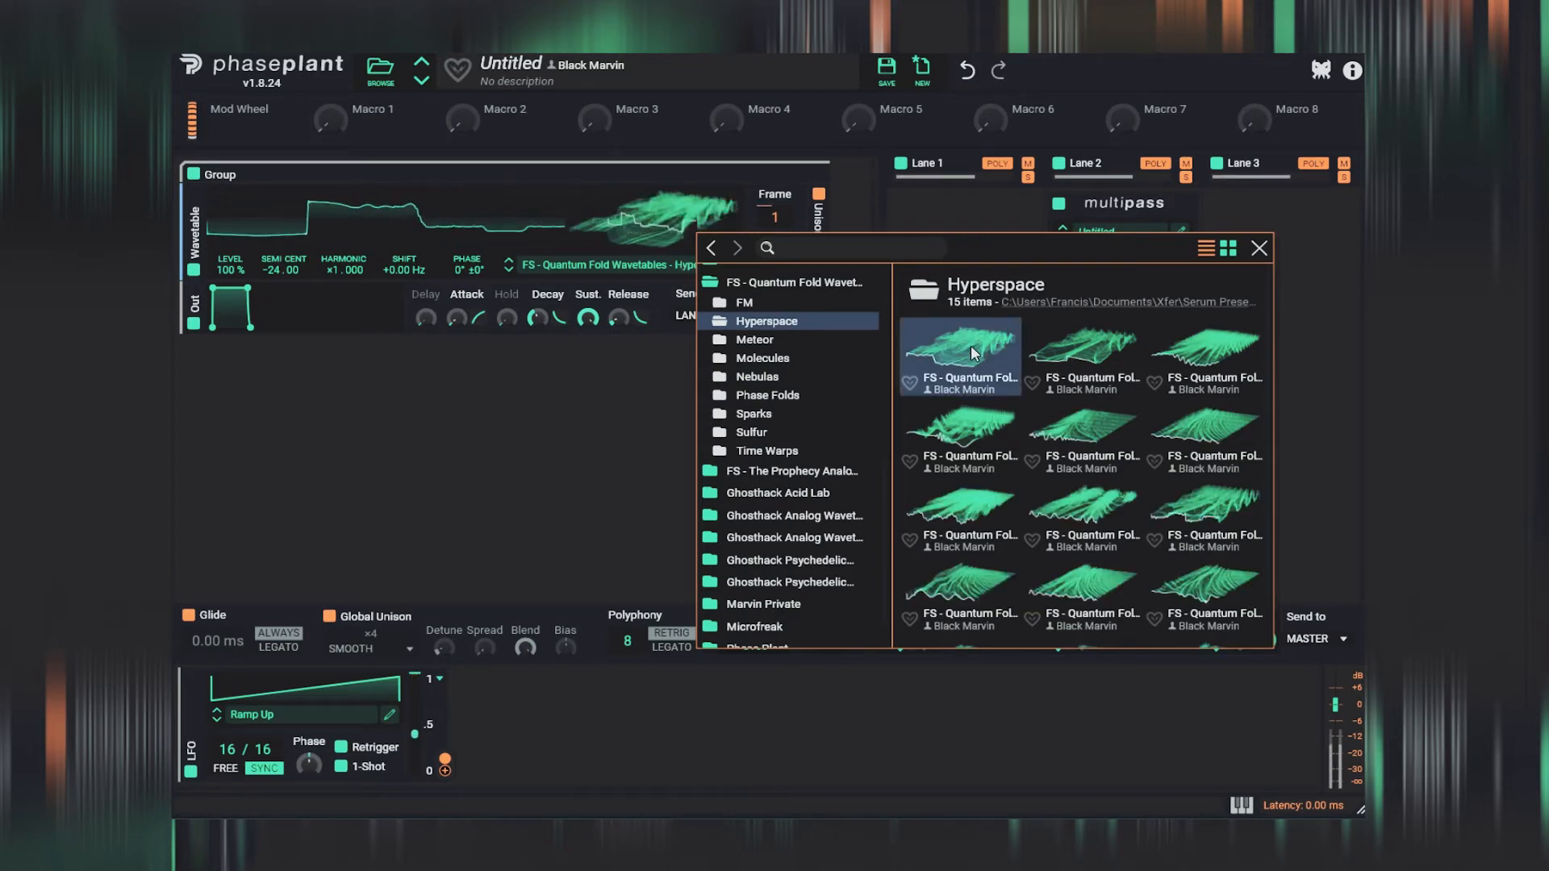
click(1076, 355)
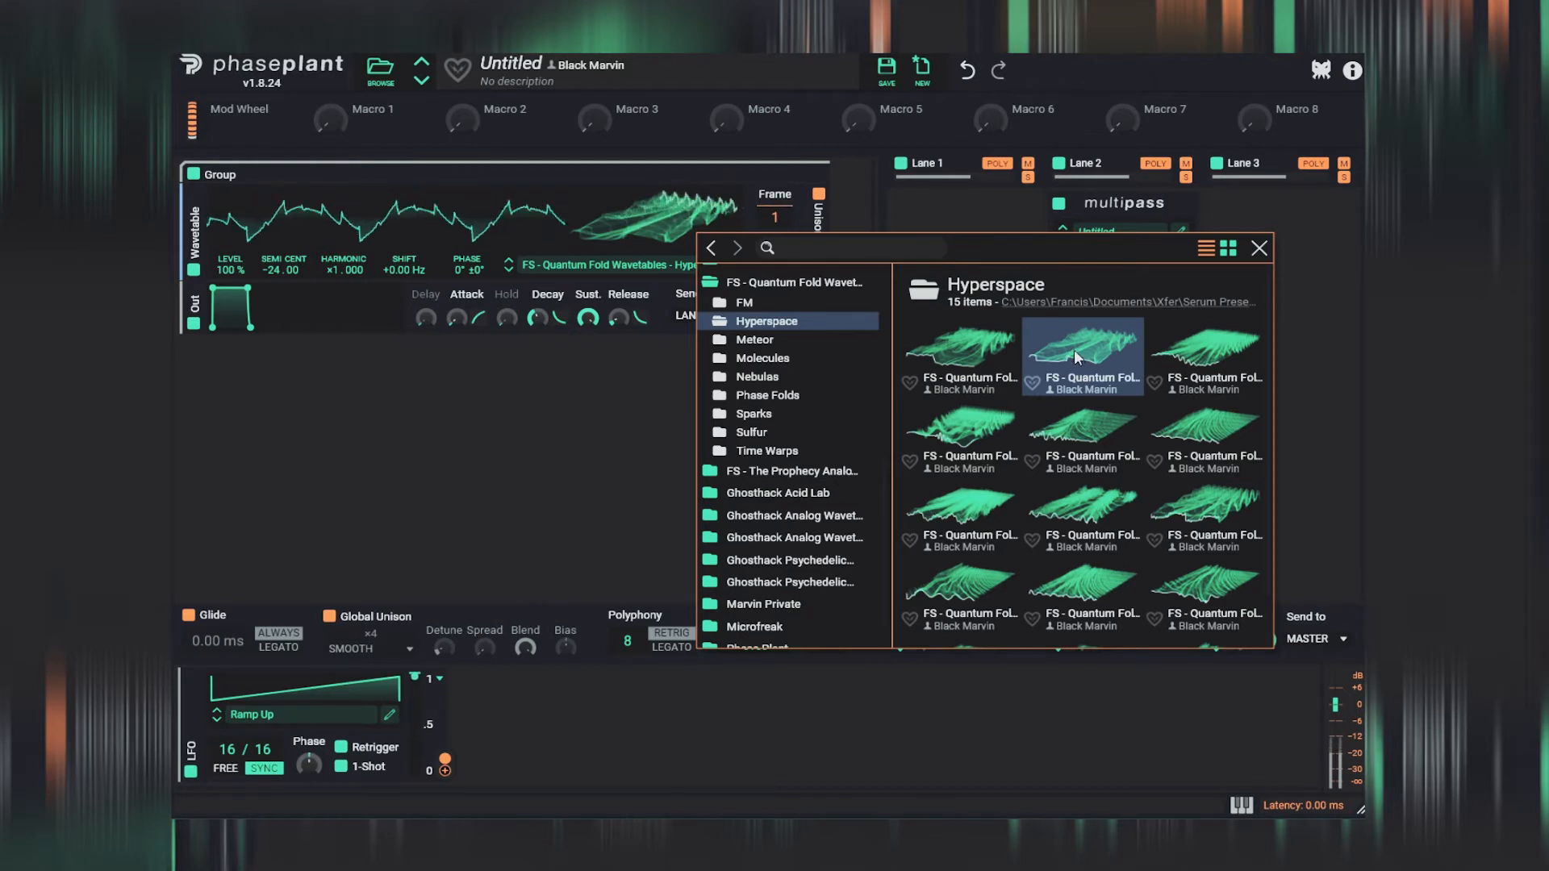
click(1231, 346)
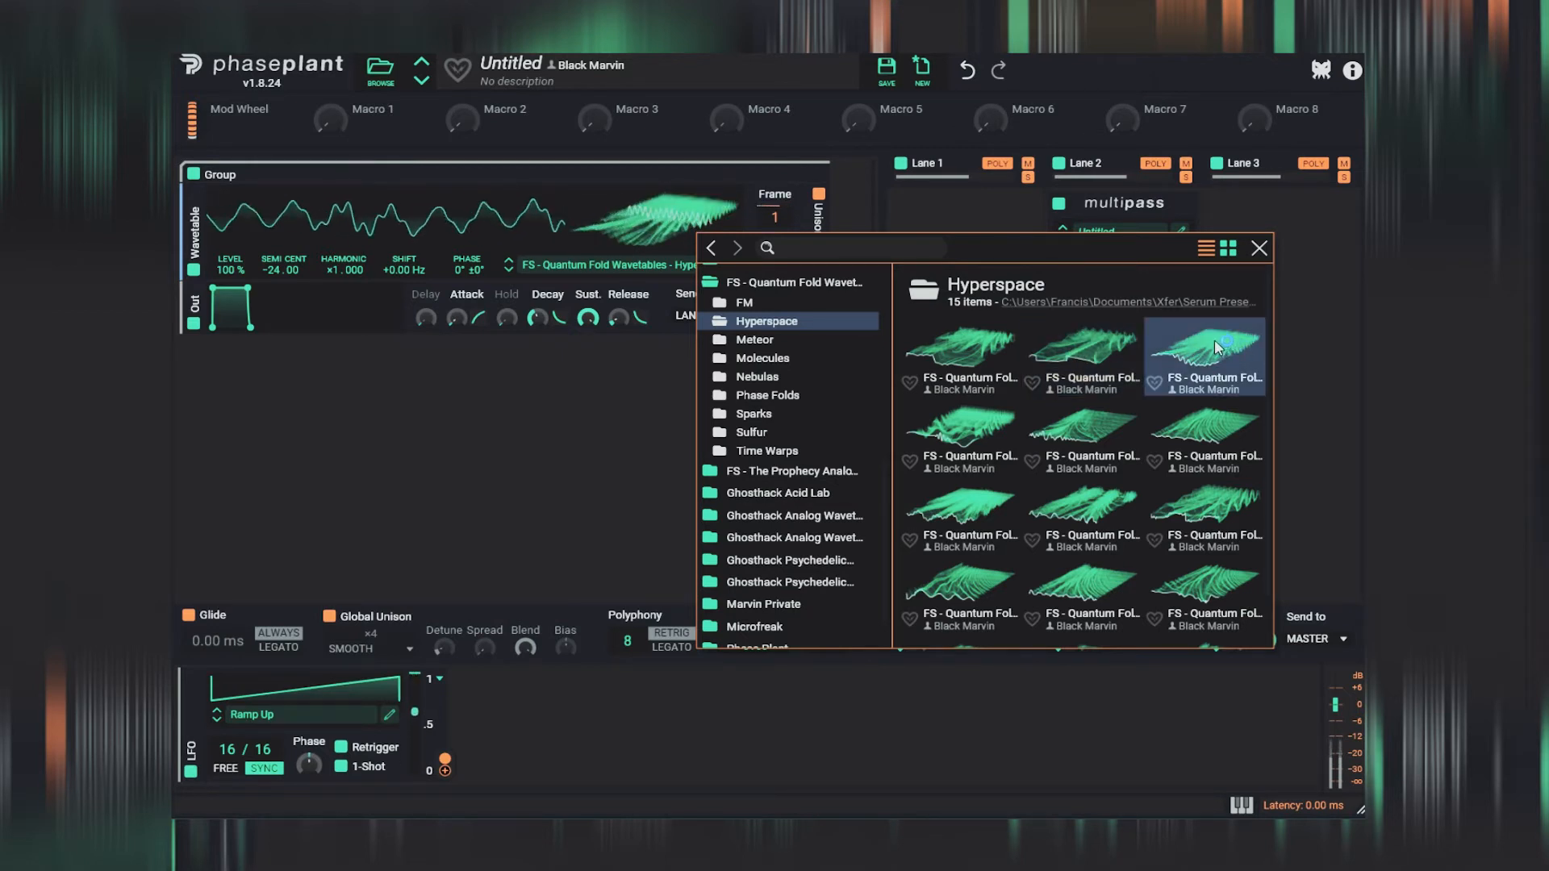
click(960, 436)
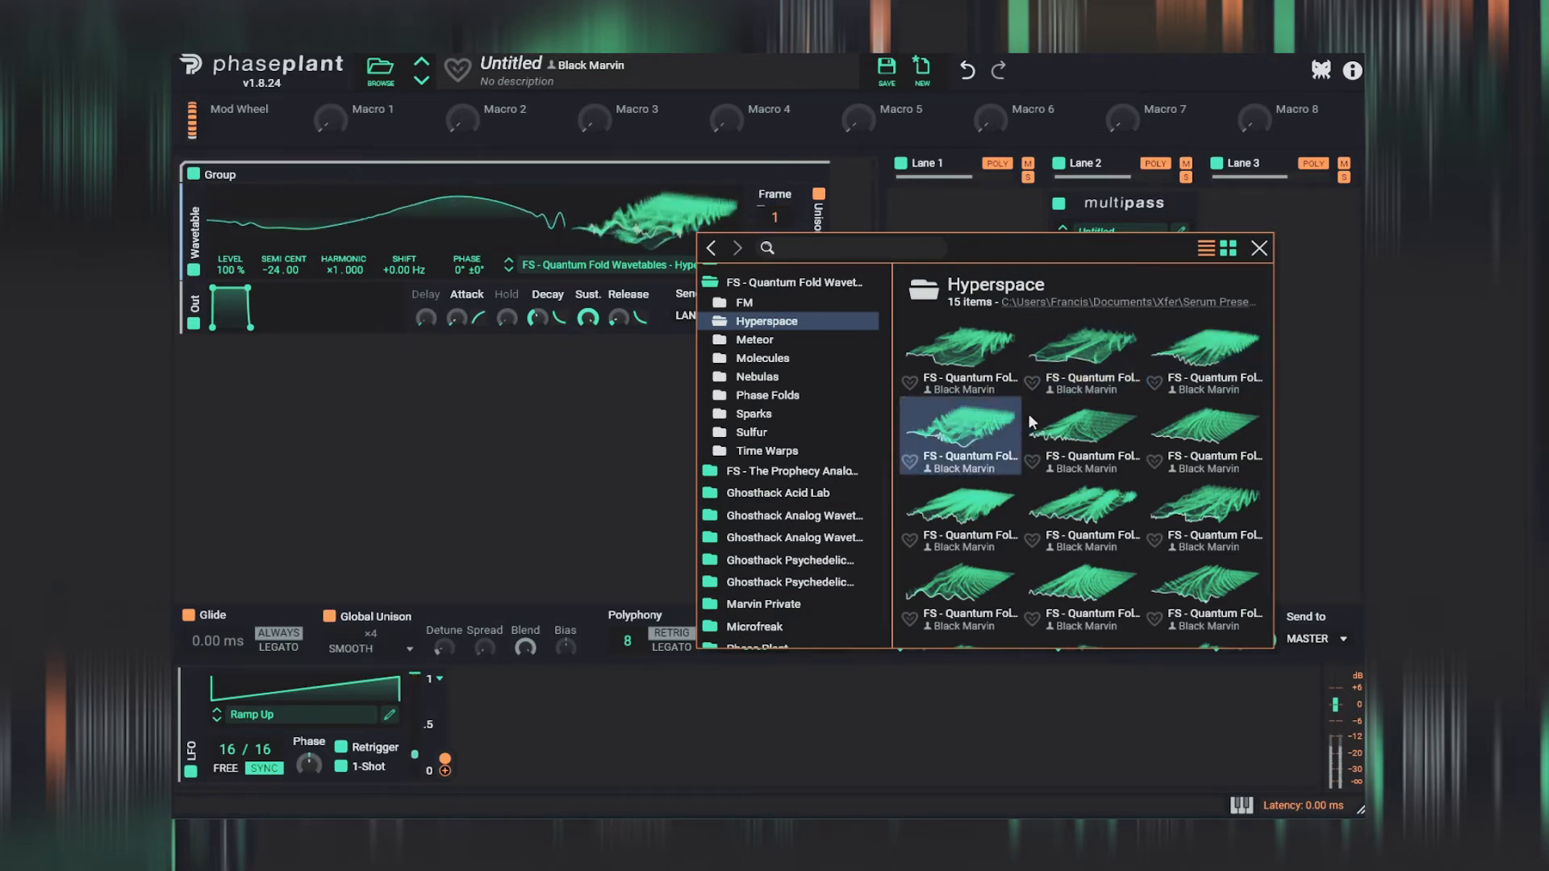
click(1065, 430)
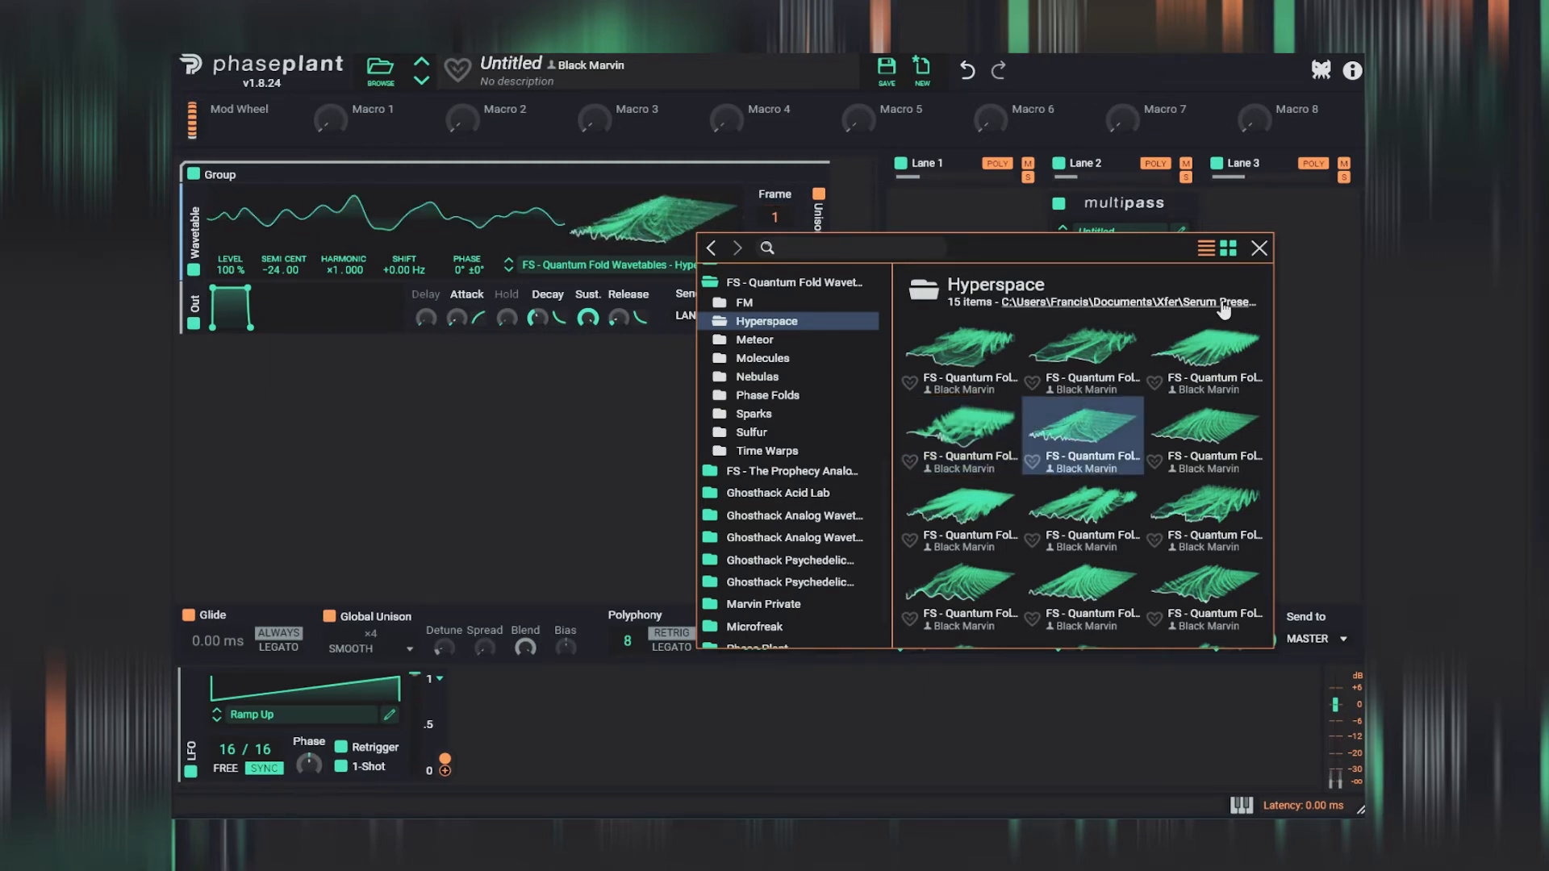
click(1258, 248)
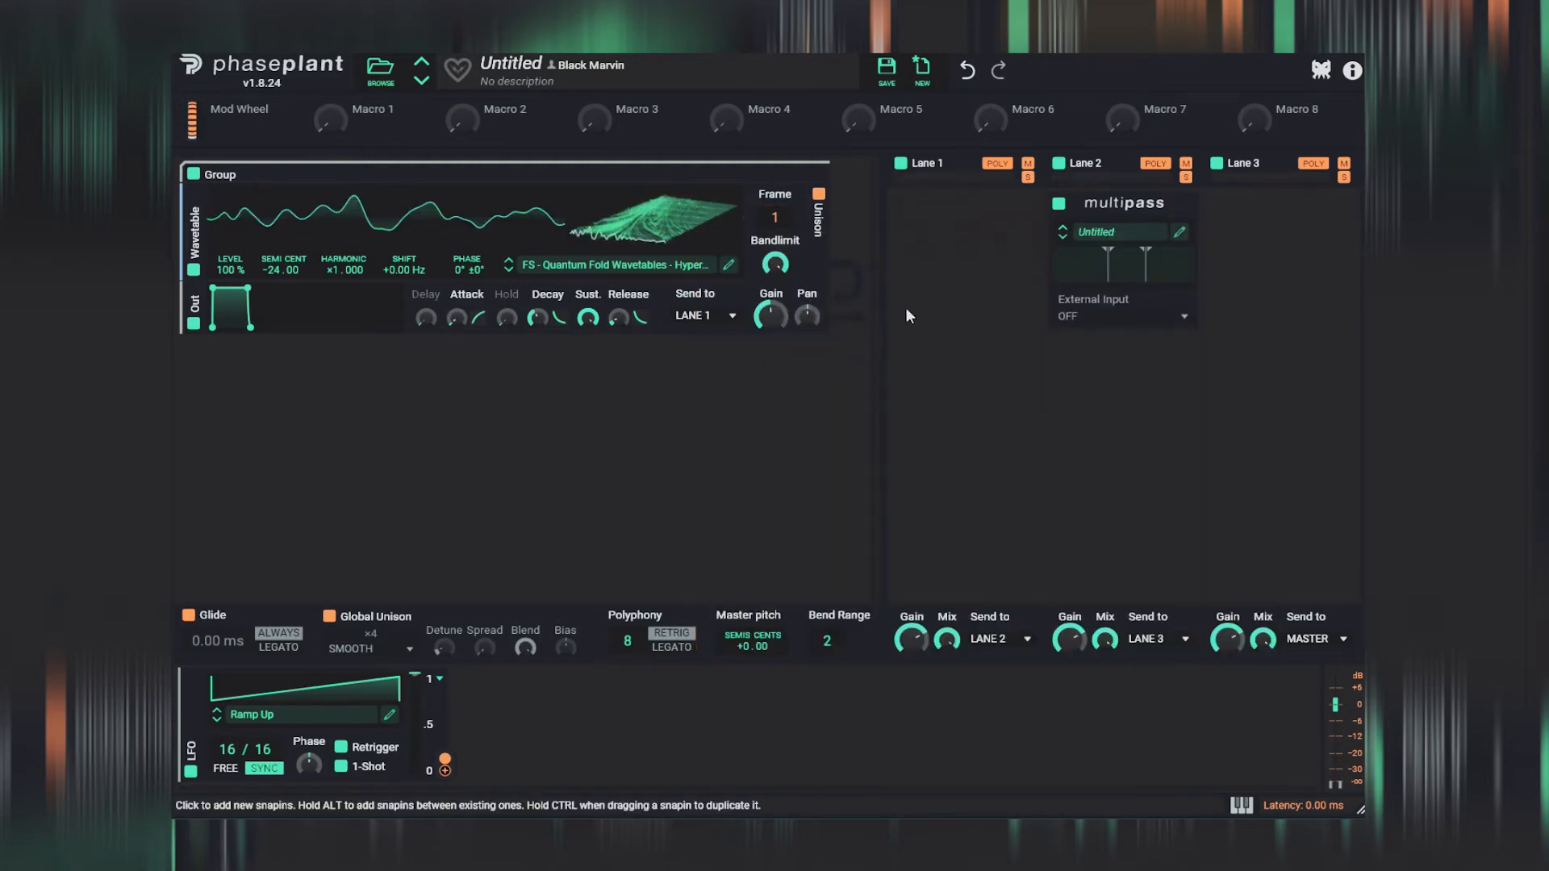
- Add a Filter effect to Lane 1
click(973, 252)
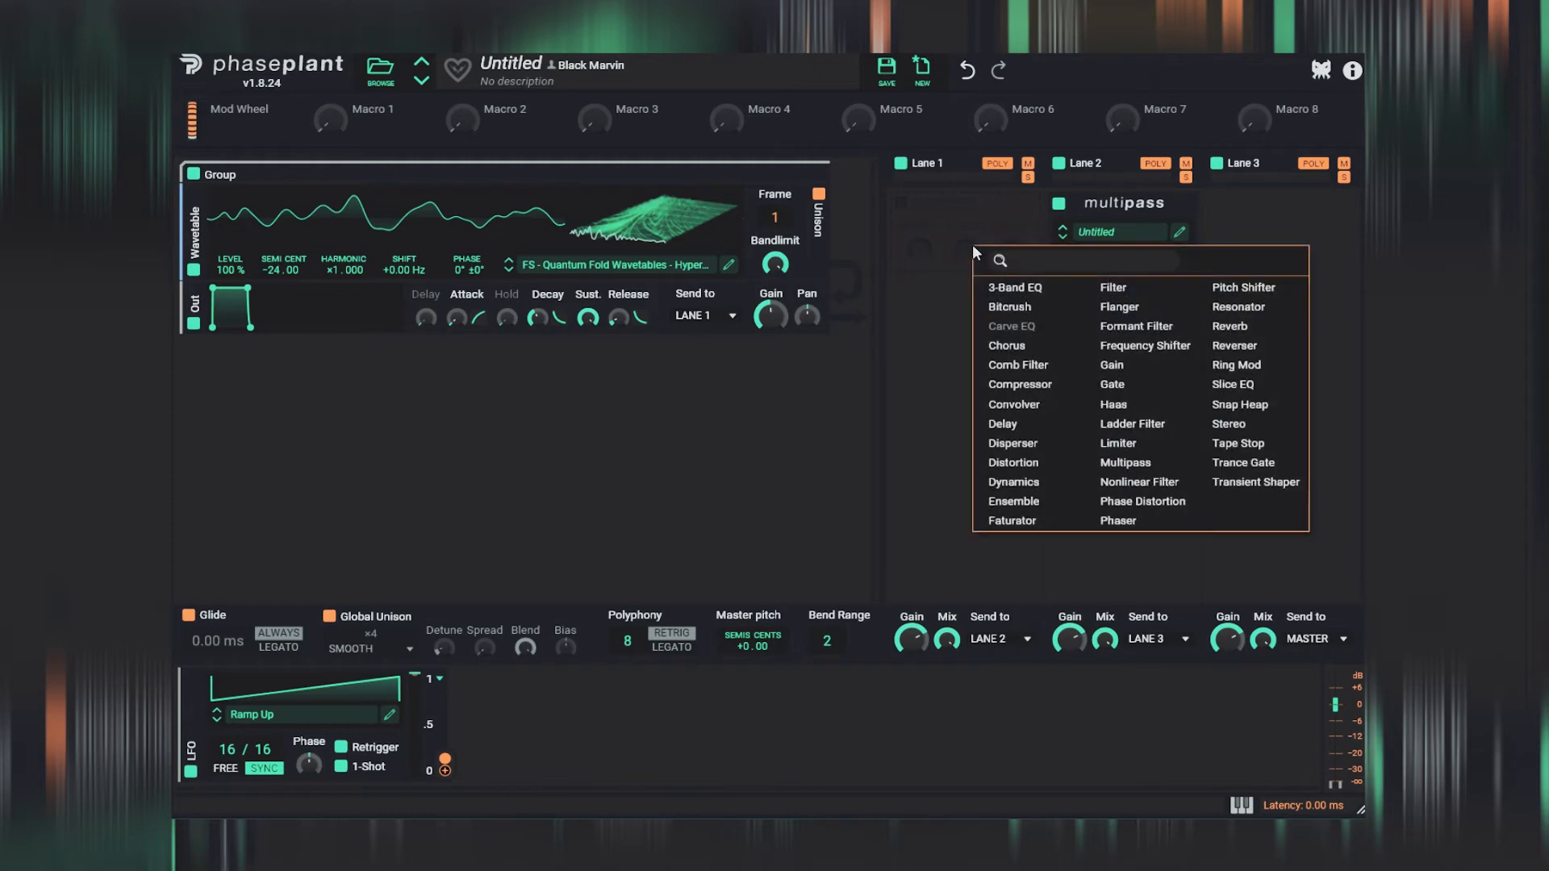
click(1102, 290)
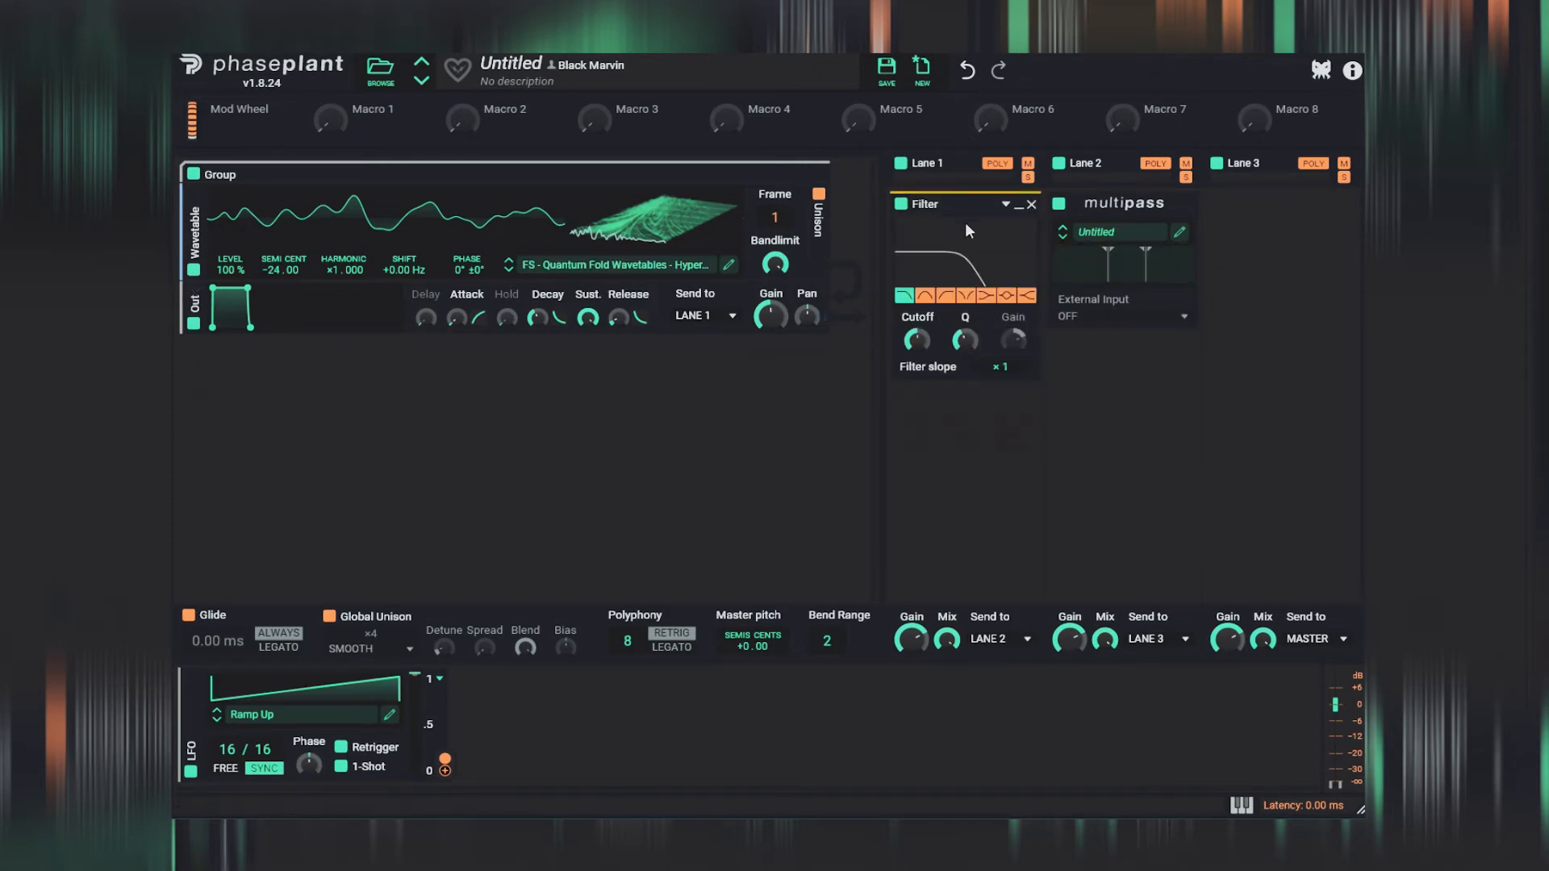
- Switch Lane 1's Filter to band-pass, lower its cutoff, and modulate the cutoff with the Ramp Up LFO
click(926, 295)
drag(917, 342, 917, 389)
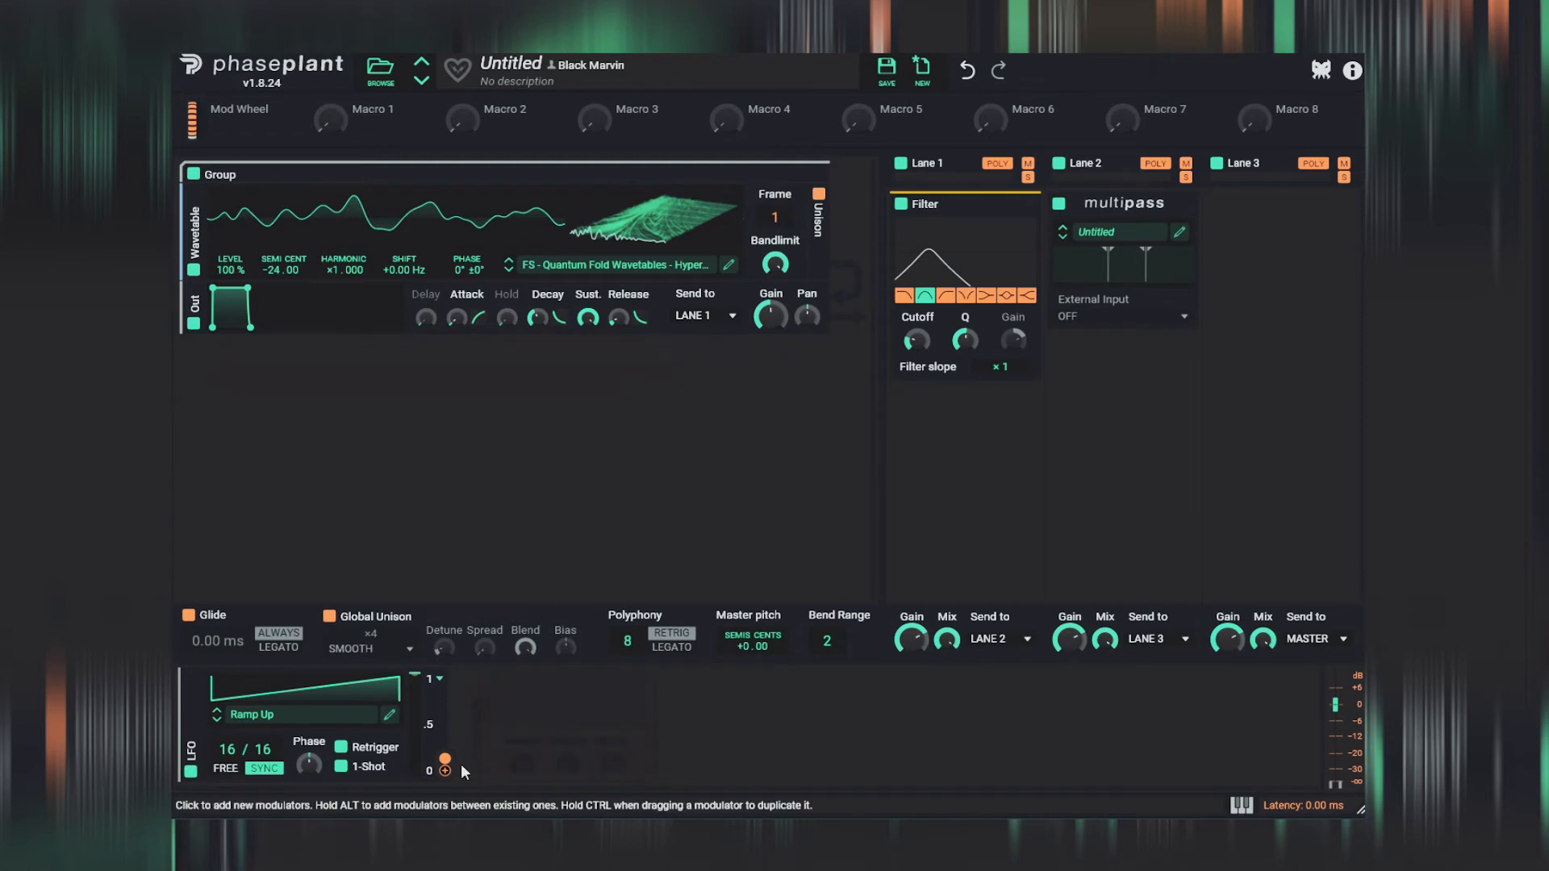
drag(445, 771, 916, 340)
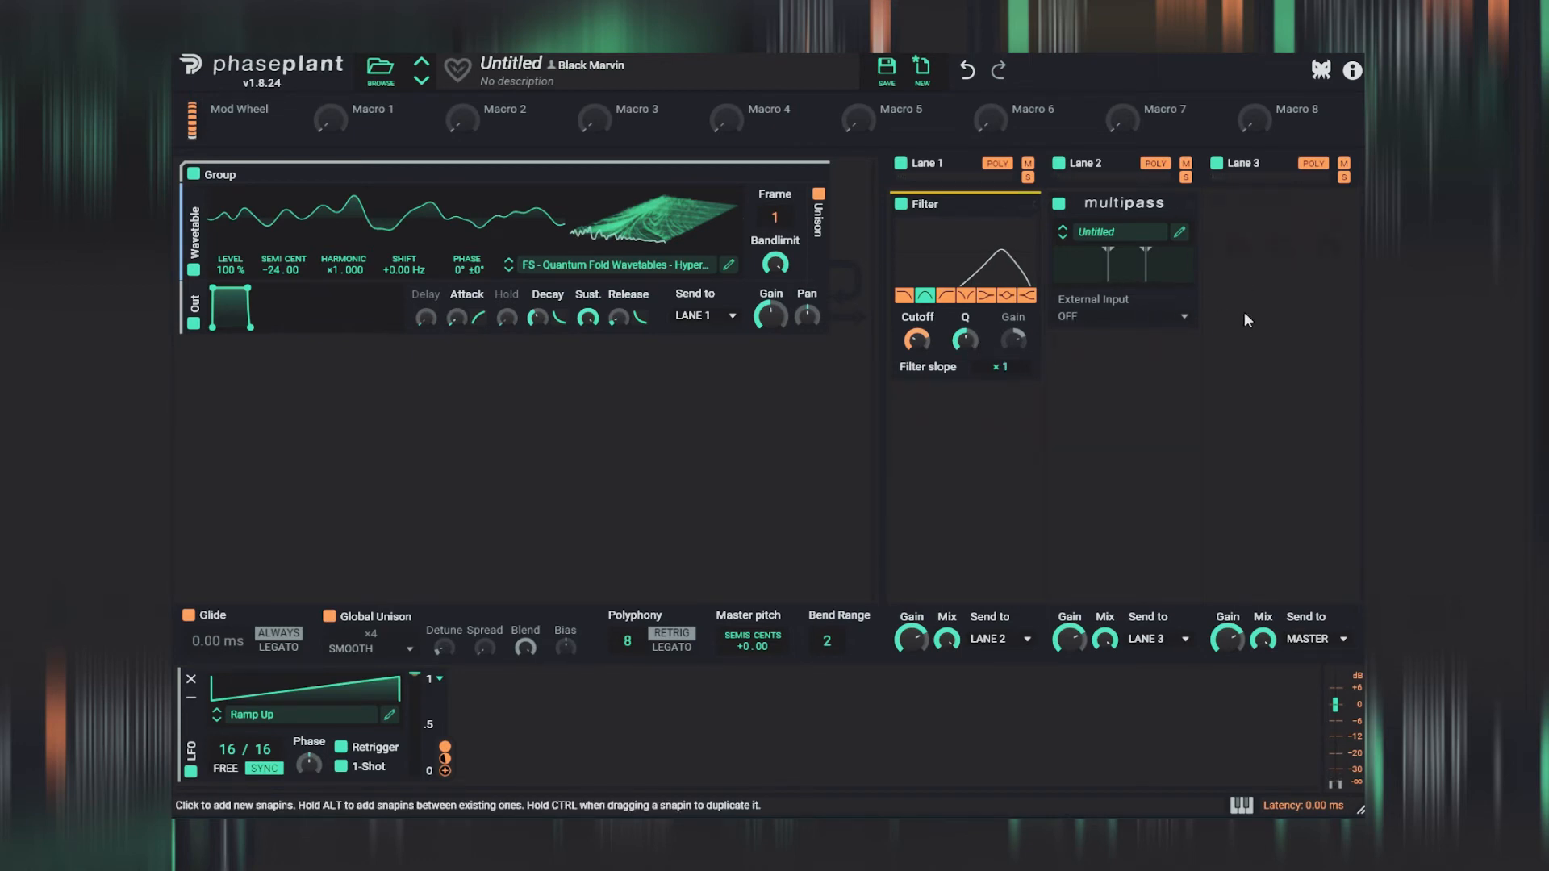
- Add a Multipass effect to Lane 3 and open its editor
click(1278, 238)
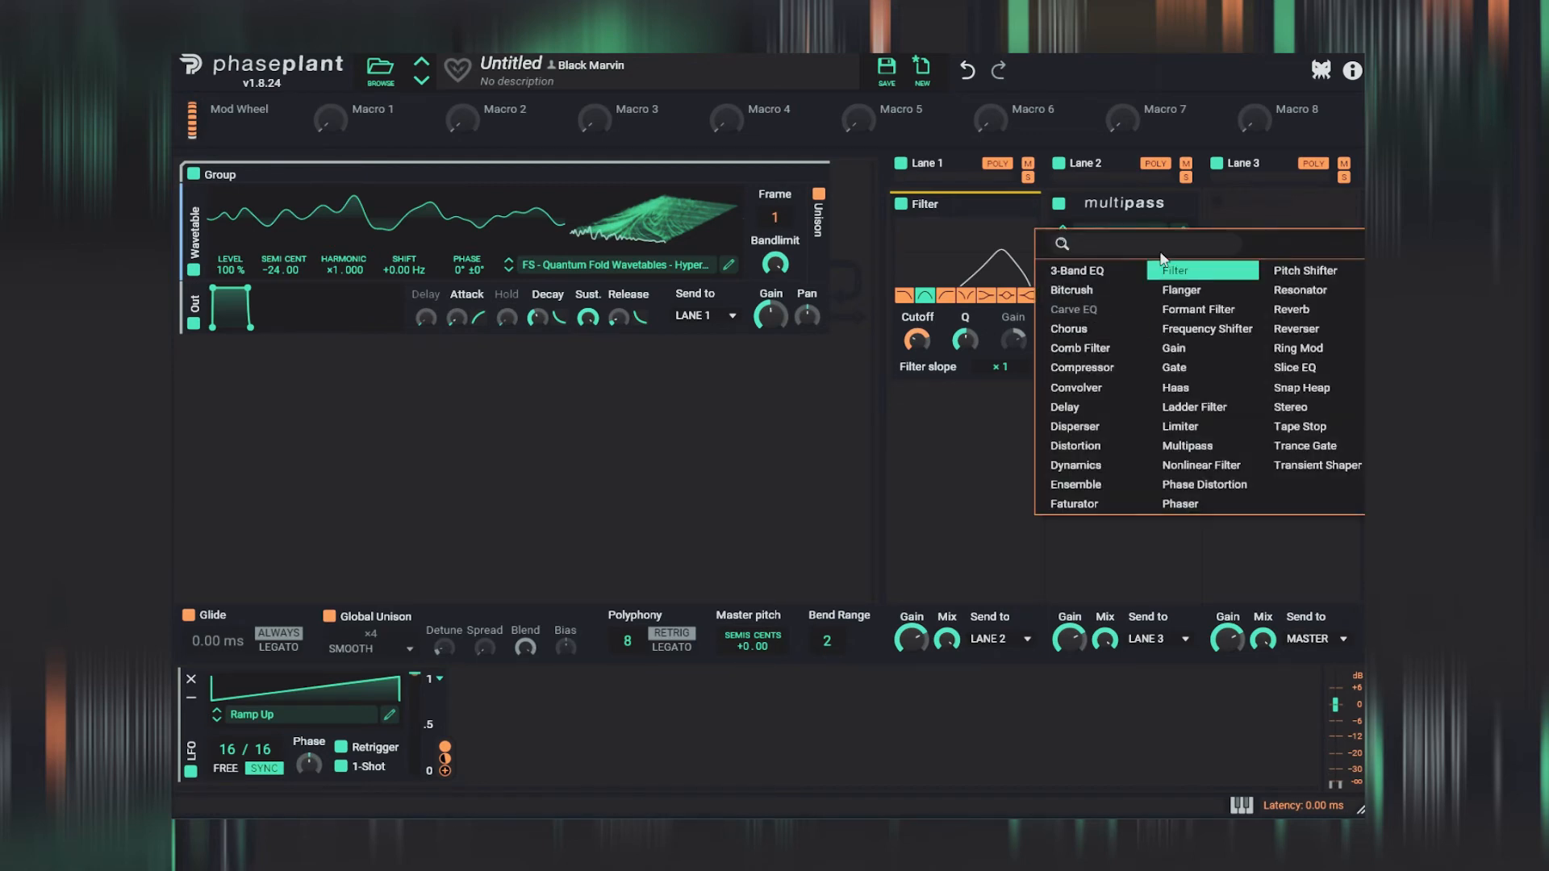
click(1237, 449)
click(1338, 233)
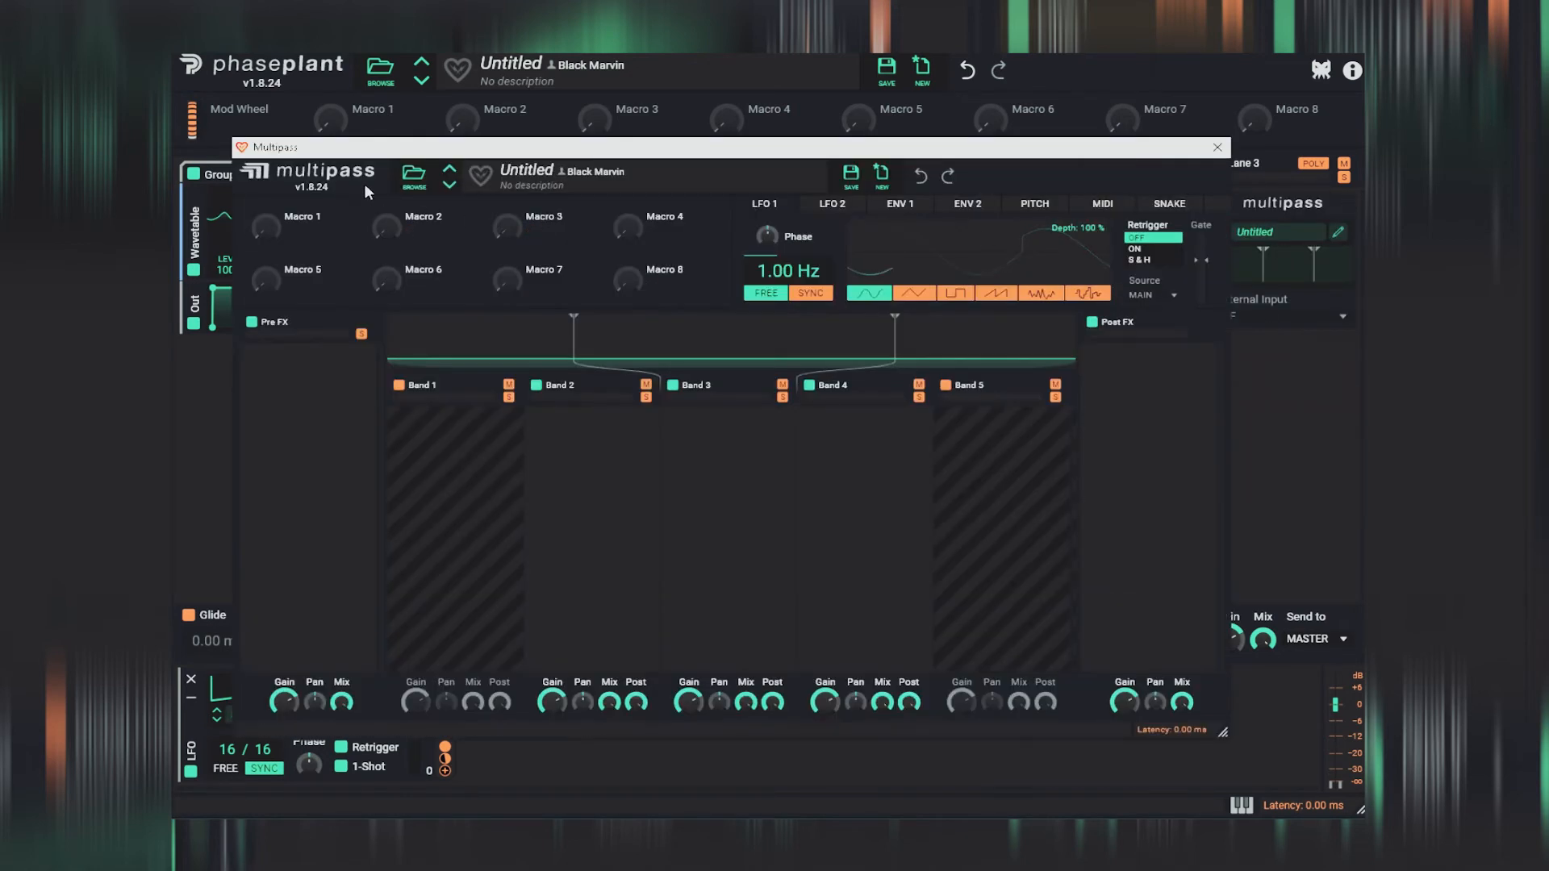
- Load the N.O.T.T. preset from Favorites into Lane 3's Multipass and look over its per-band Dynamics modules
click(414, 175)
click(442, 276)
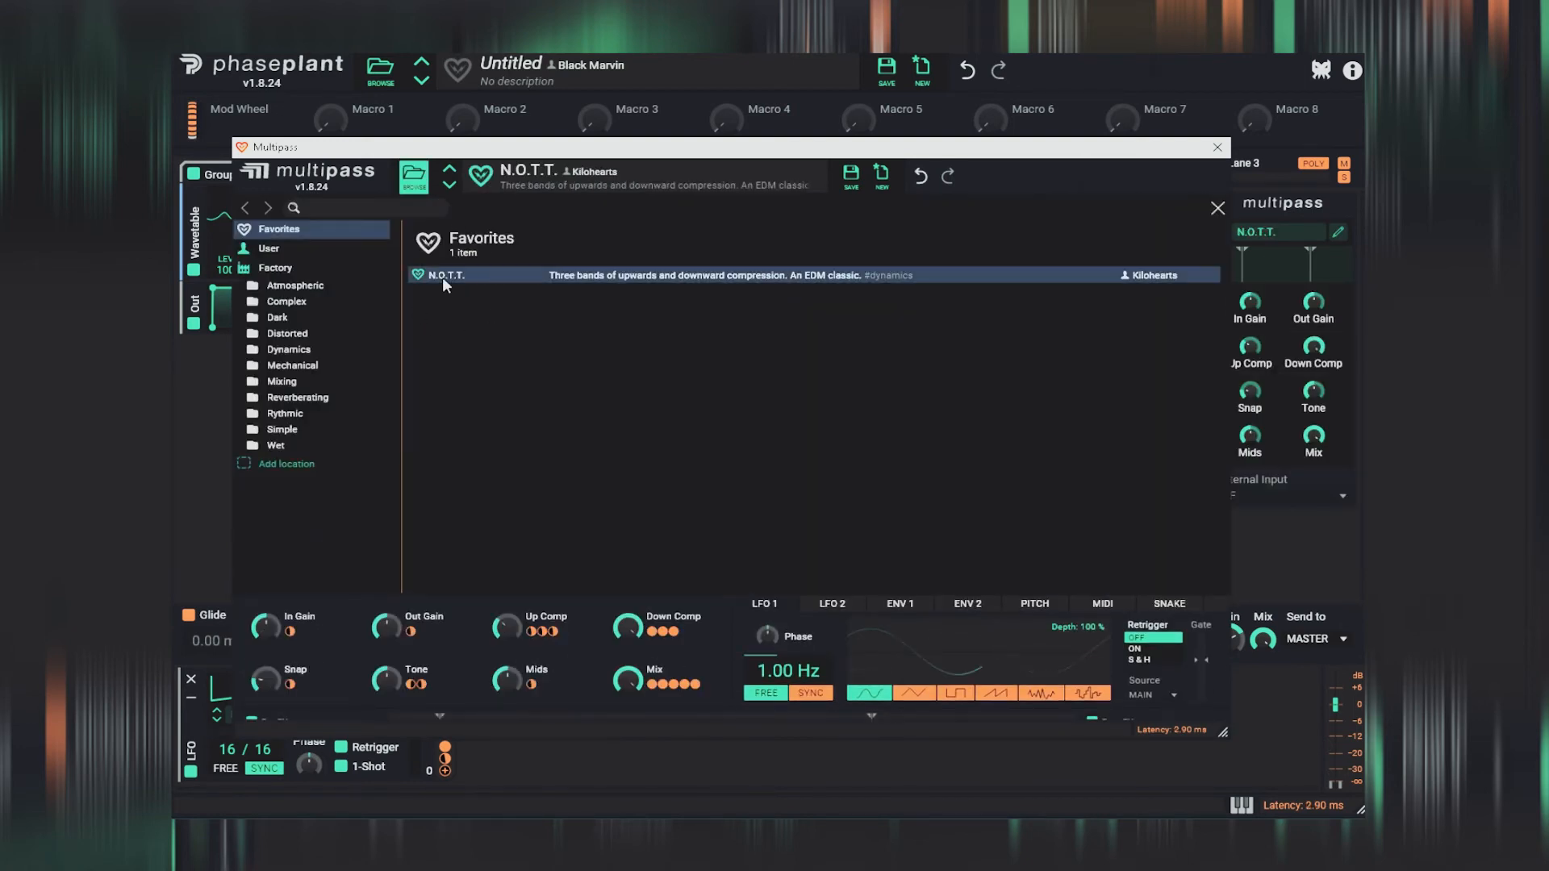
click(1218, 147)
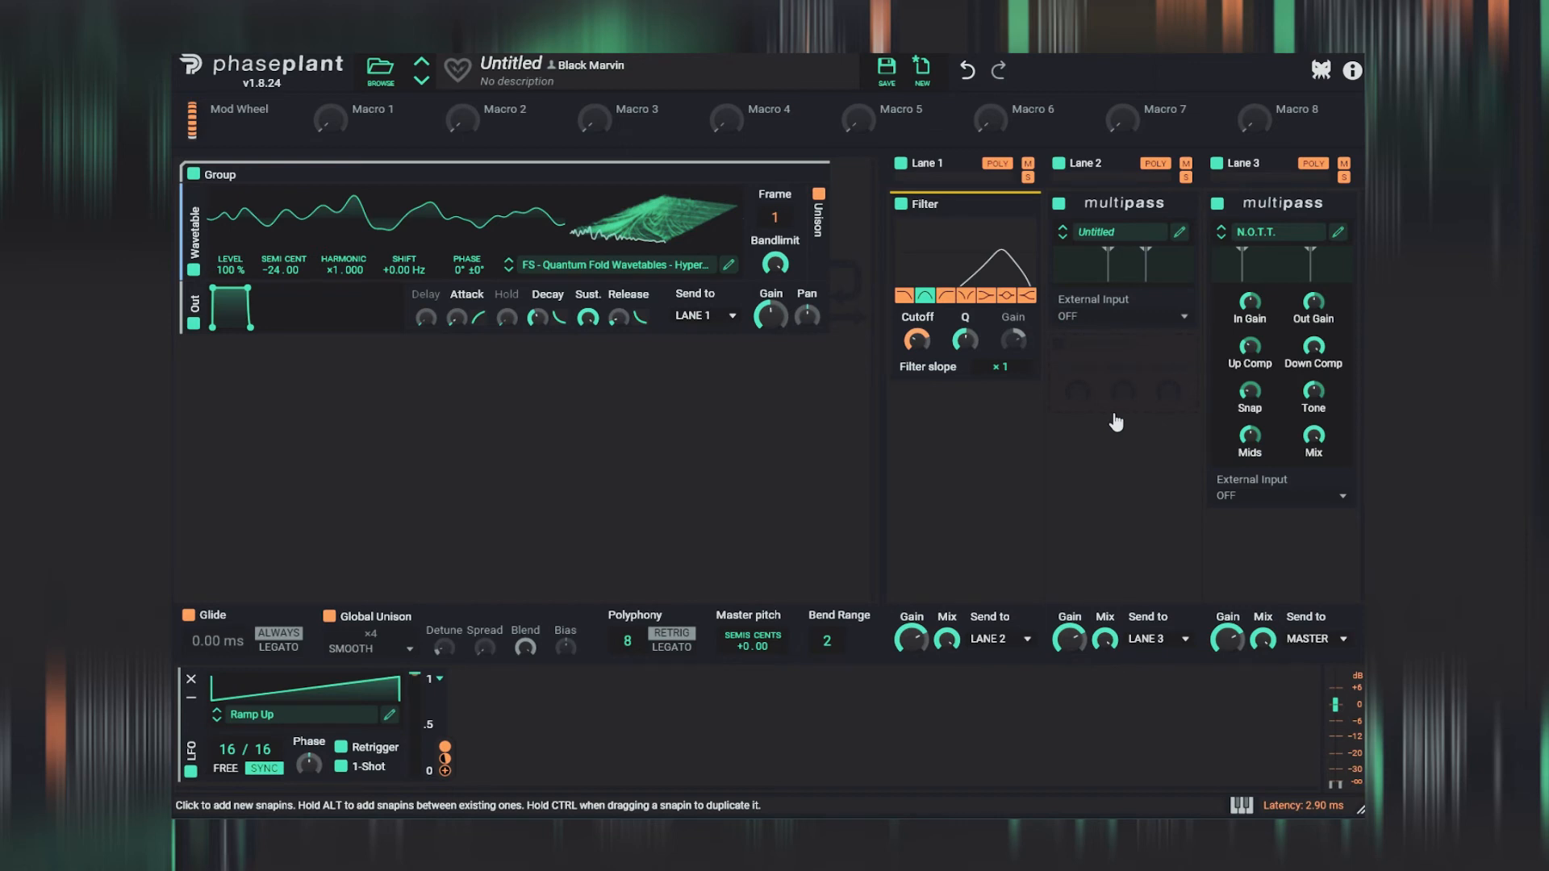
click(1338, 231)
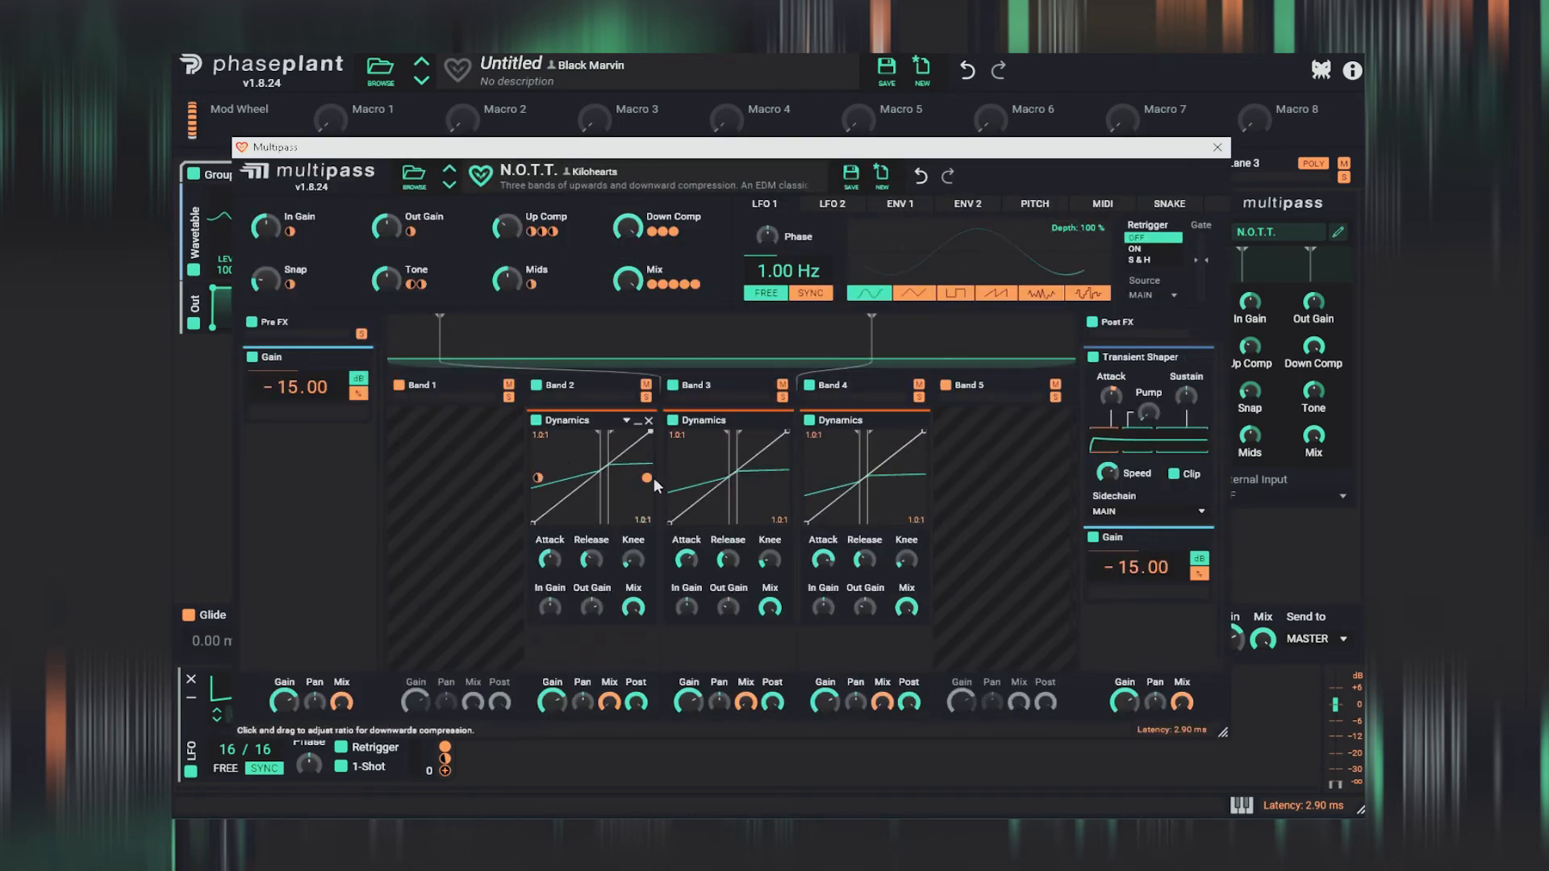
click(1218, 147)
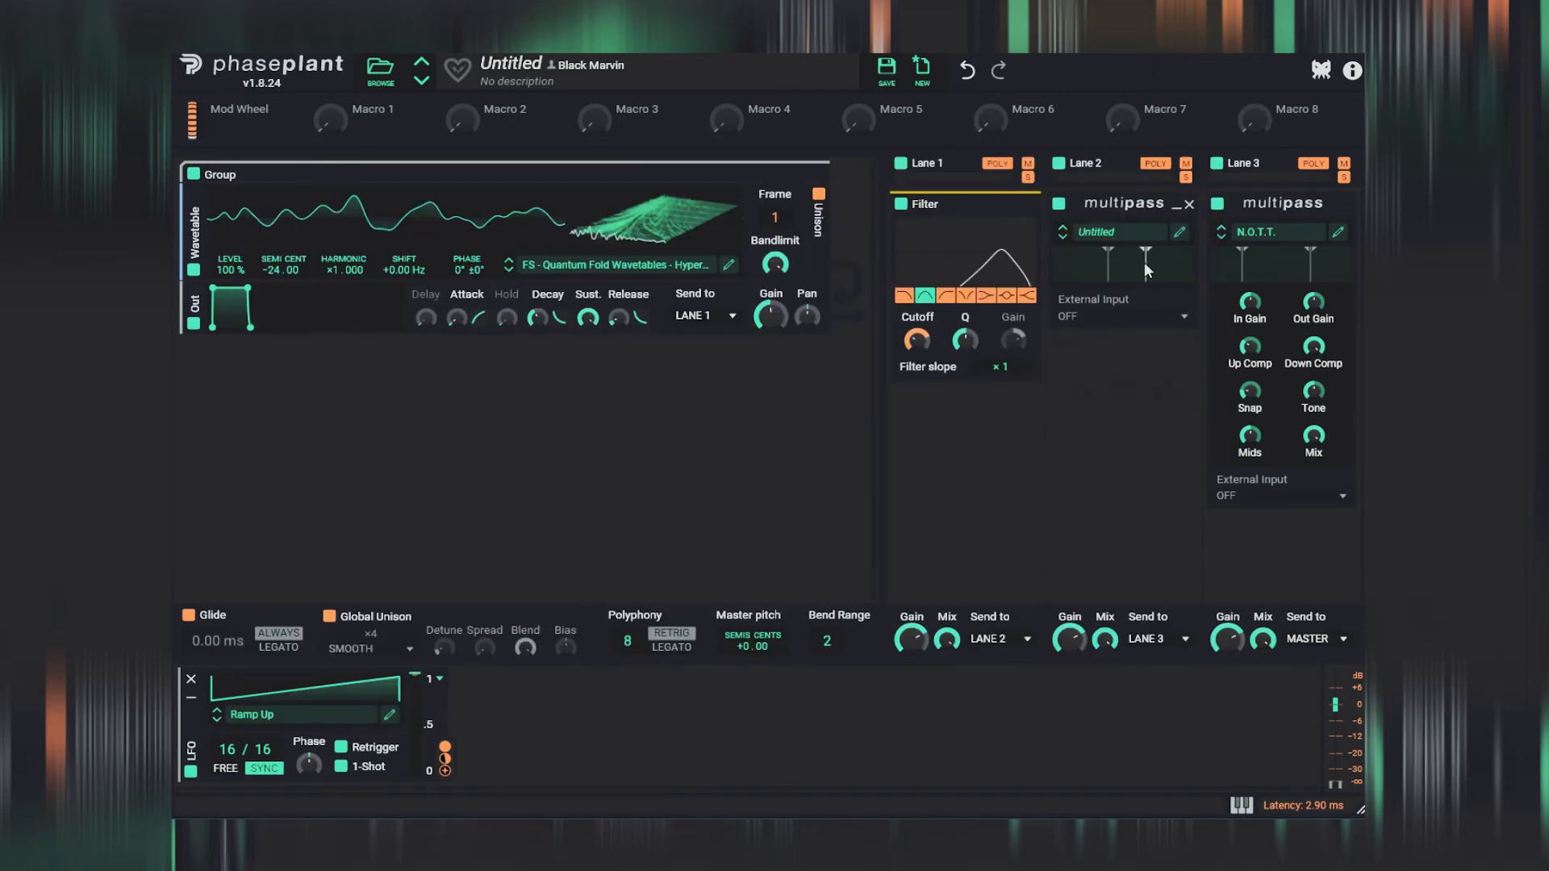